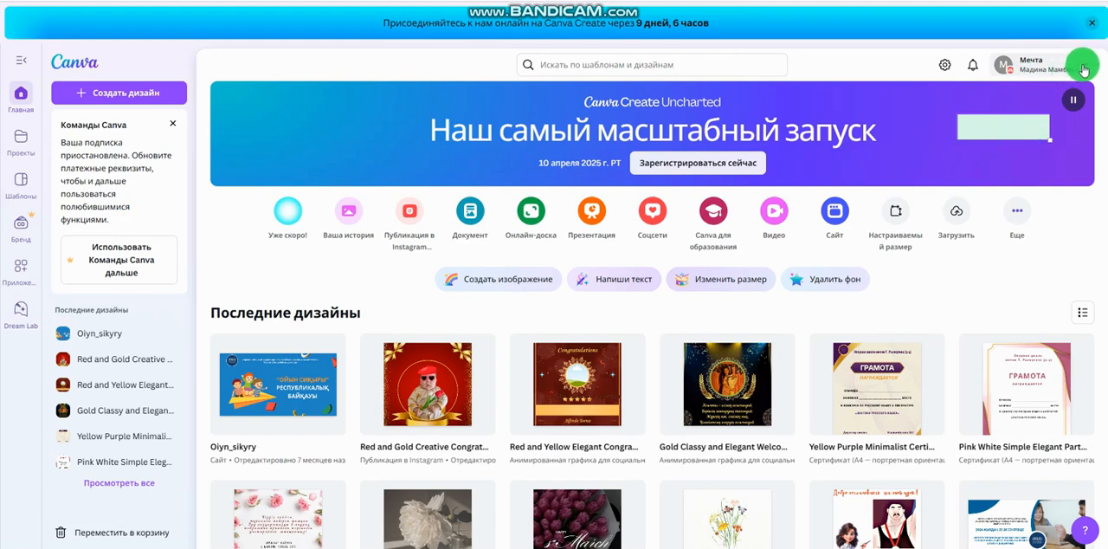
click(1082, 69)
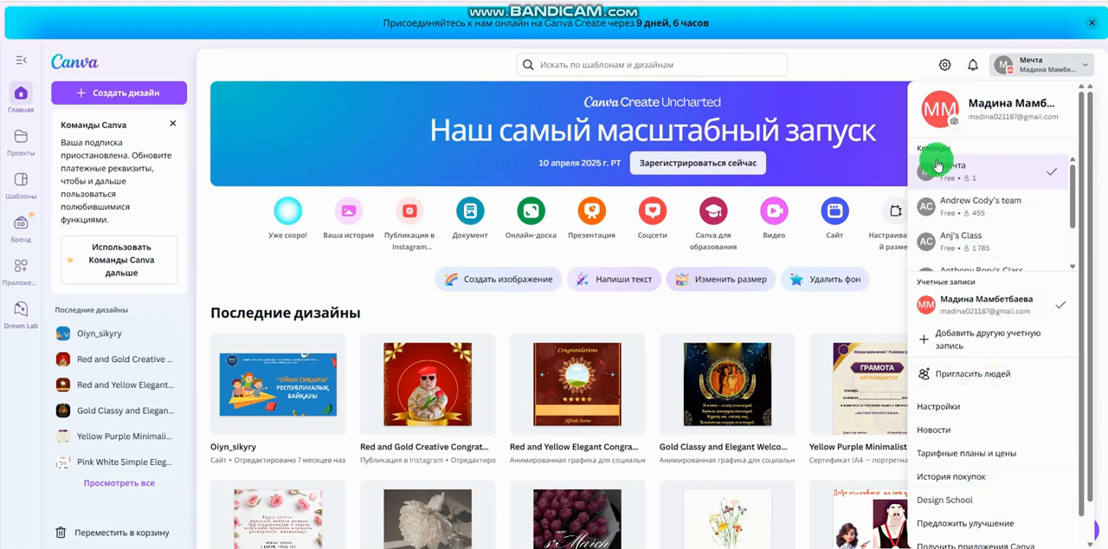
click(875, 50)
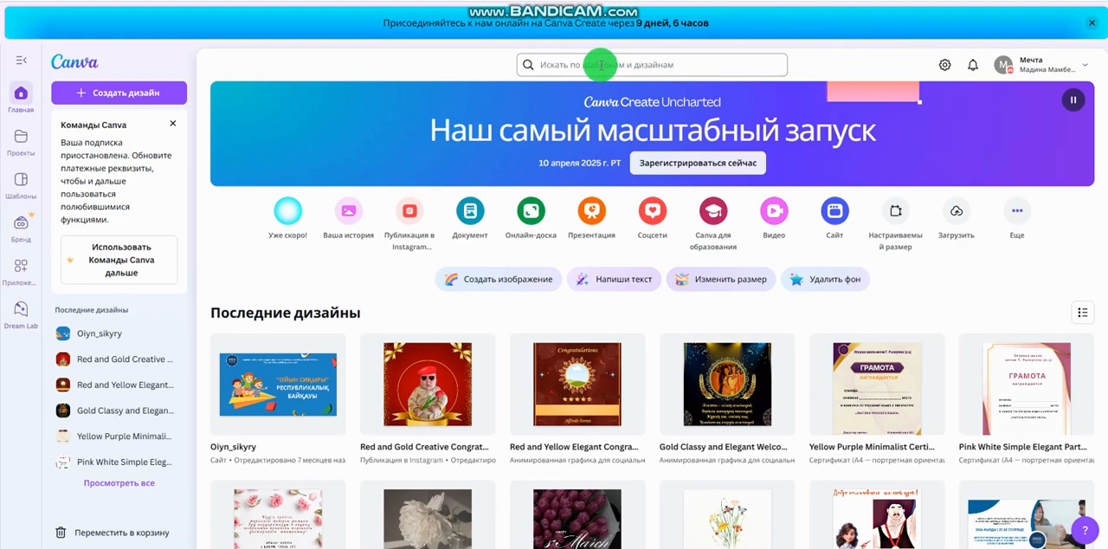
Search the templates for "пригласительное"
click(600, 66)
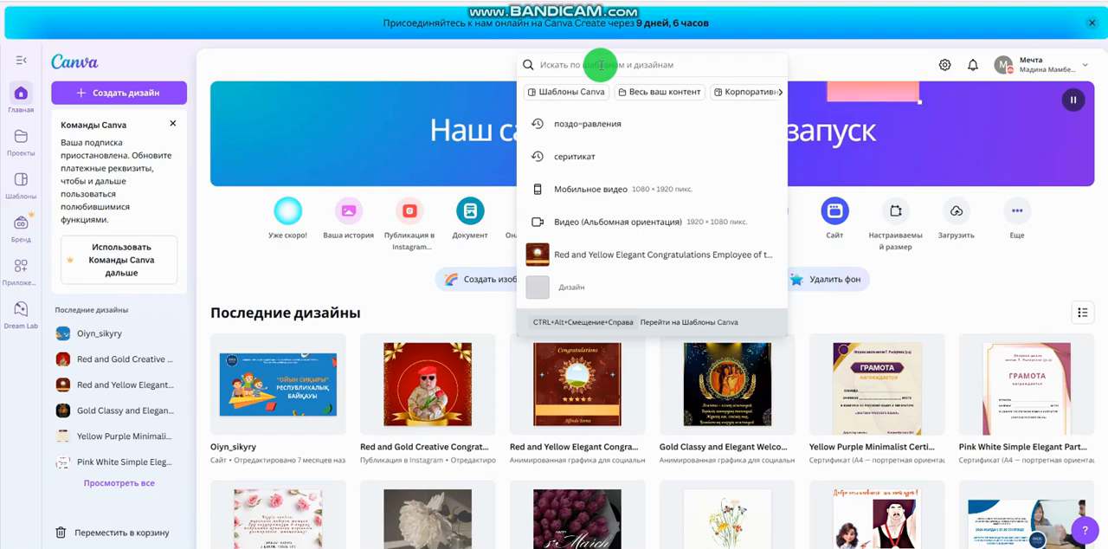
text(г)
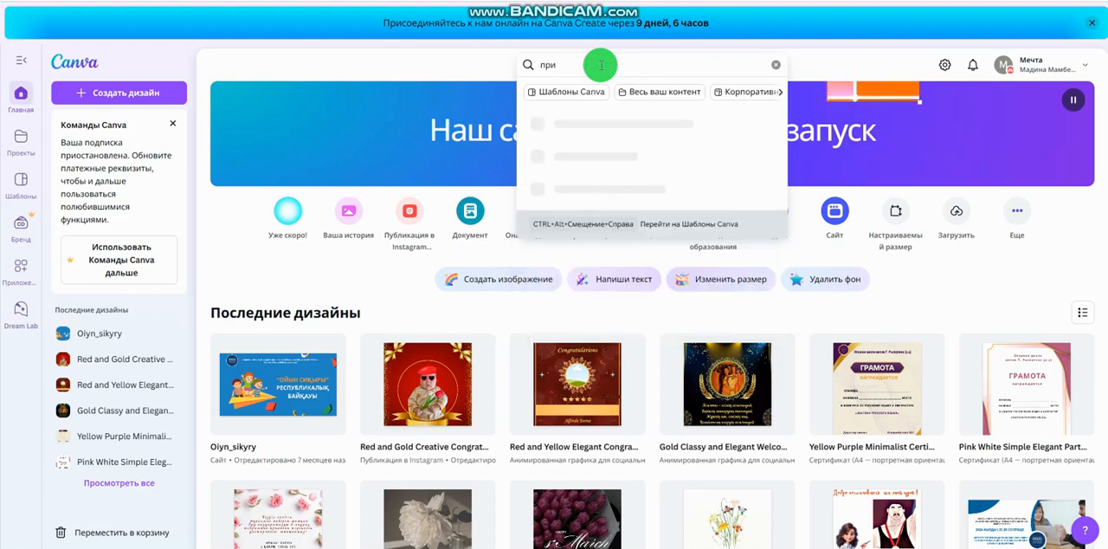
text(г)
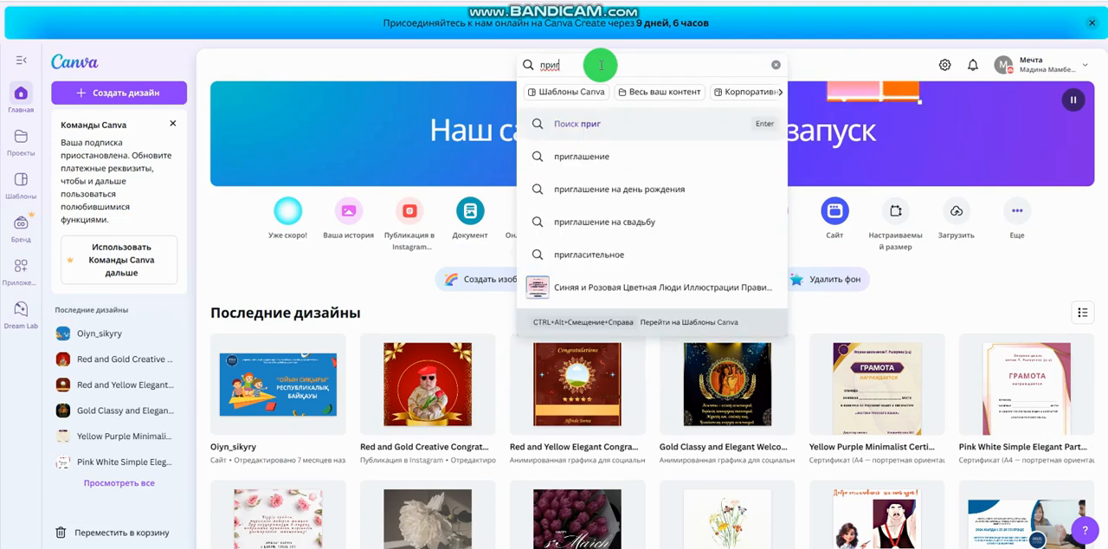
click(589, 255)
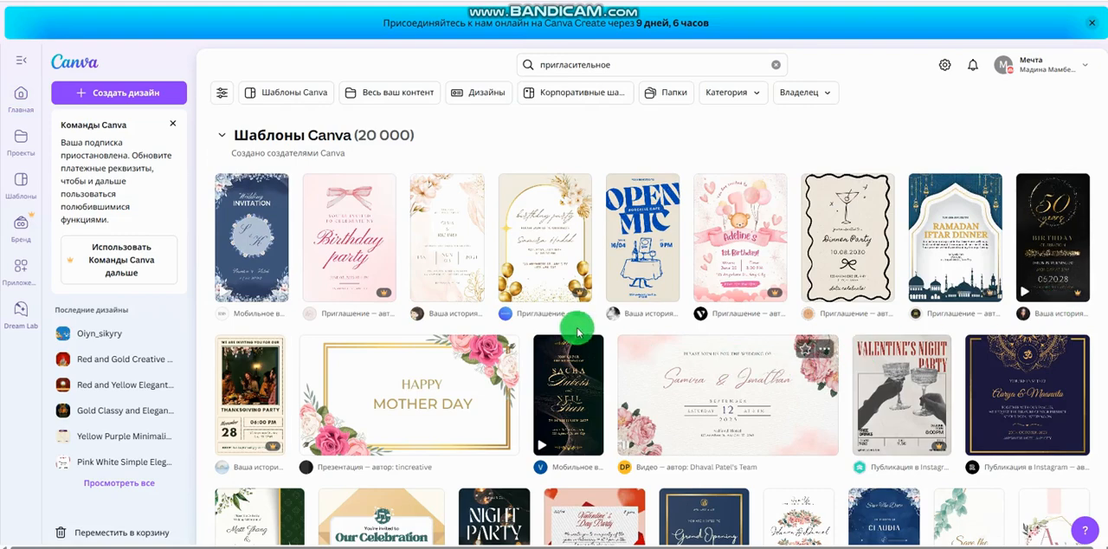
Find the Blue and Beige Modern Elegant Wedding Invitation Mobile Video template in the results and open it for editing
mouse_move(387, 301)
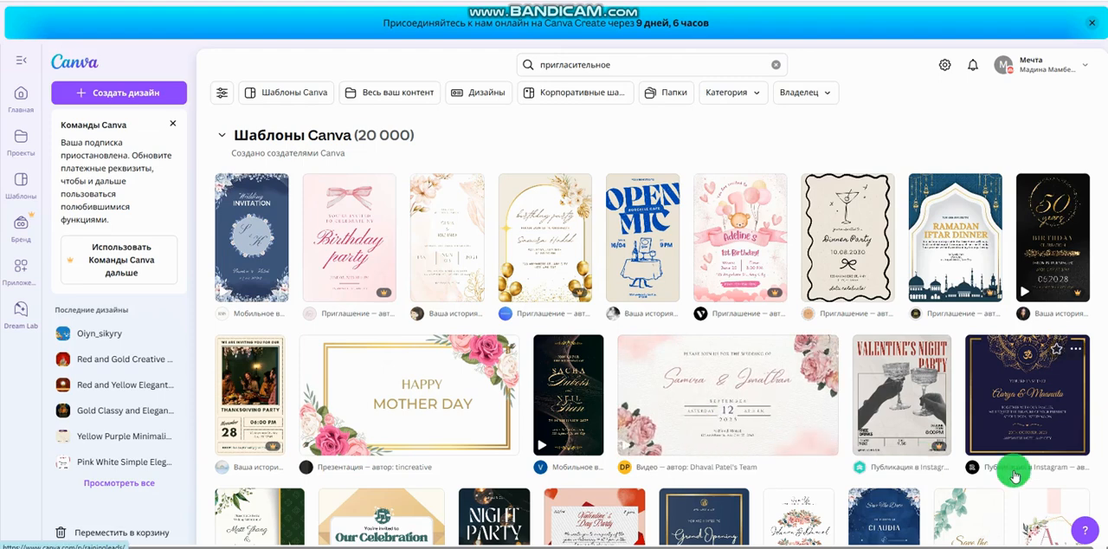
scroll(1014, 475, down, 2)
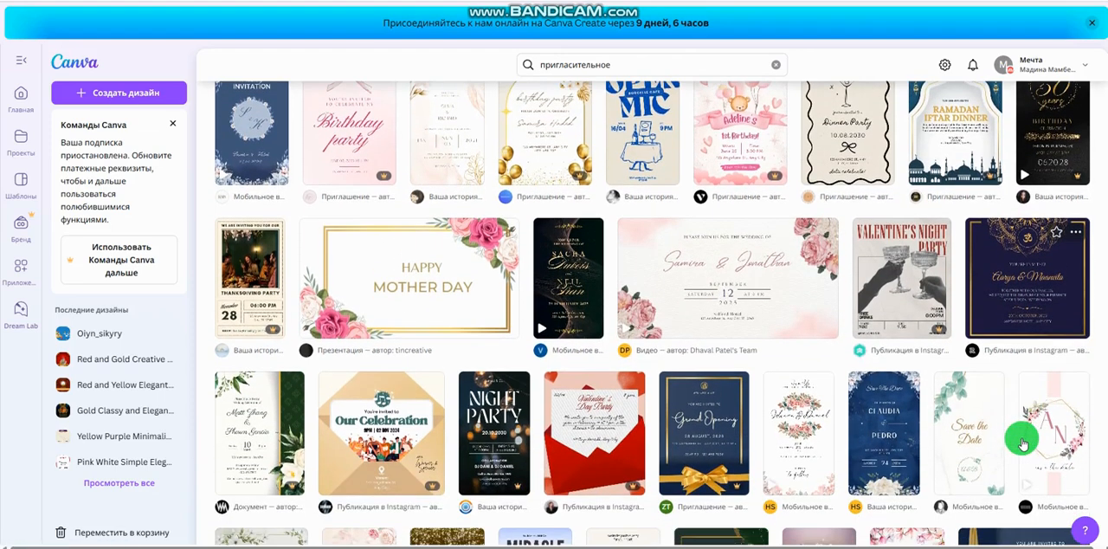
scroll(1015, 443, up, 1)
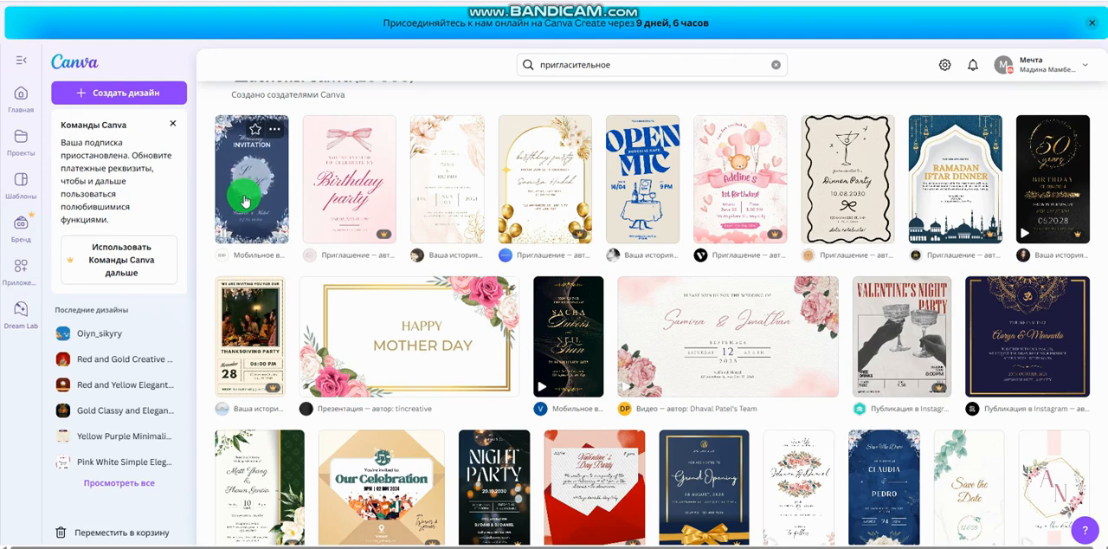
right_click(245, 204)
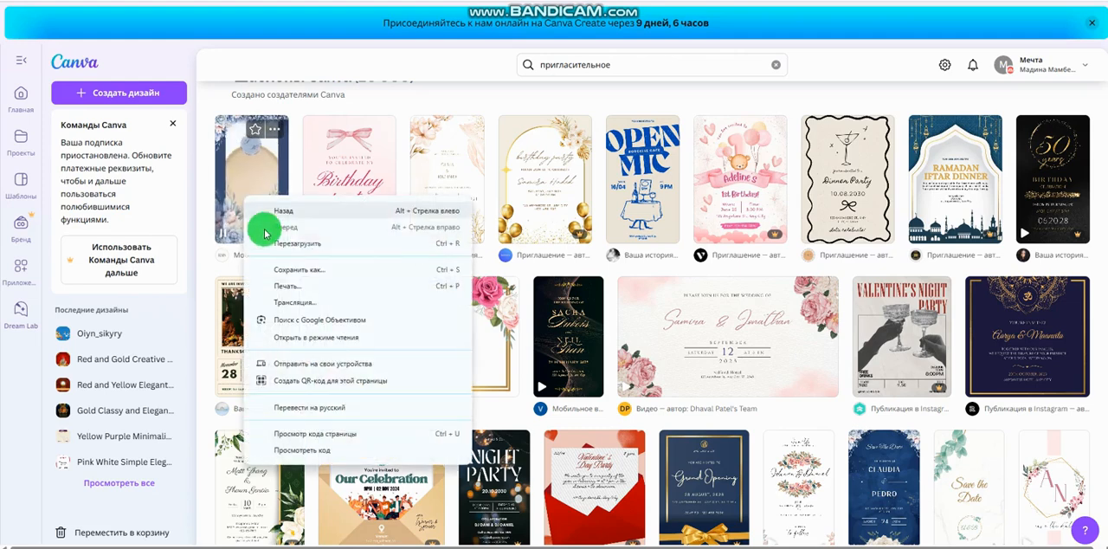
click(223, 208)
click(222, 204)
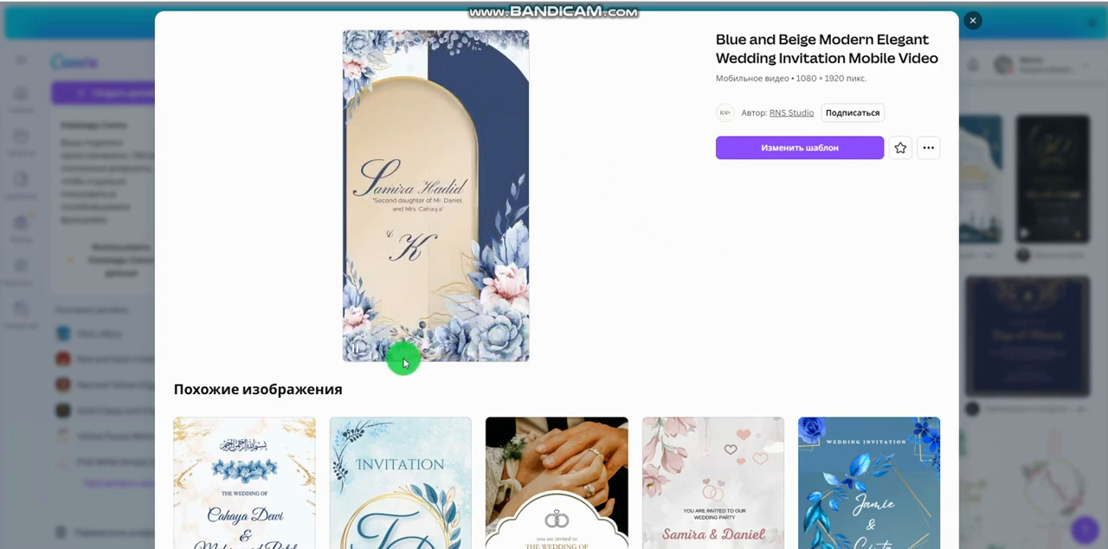
click(775, 154)
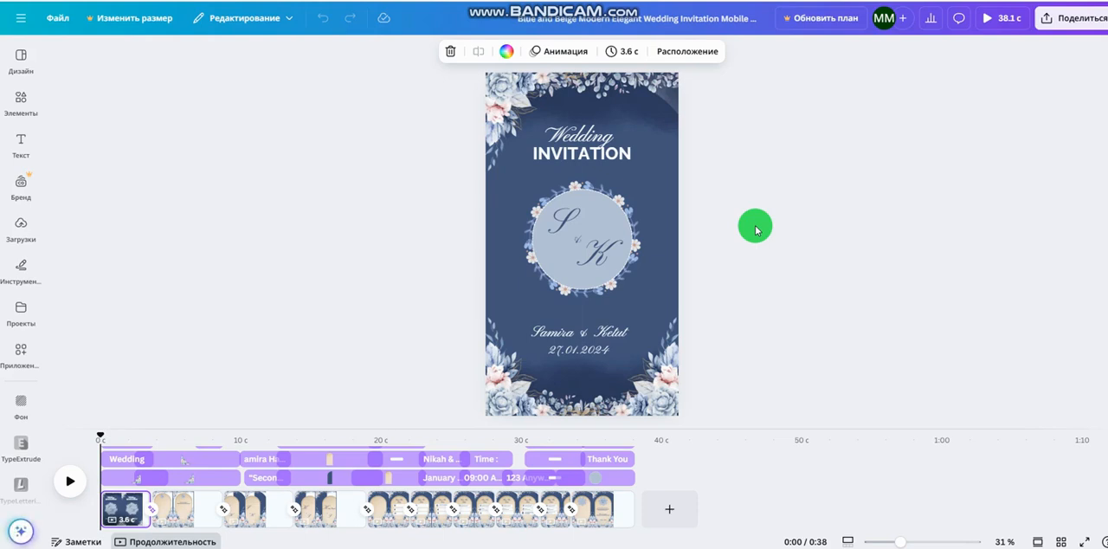
Look through the first four pages of the invitation video on the timeline
click(777, 318)
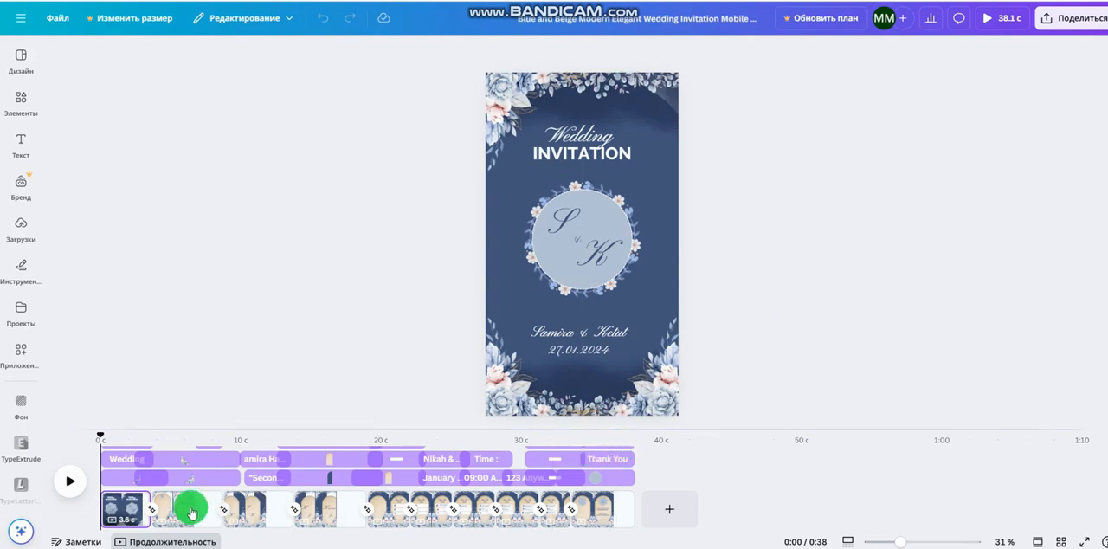
click(123, 517)
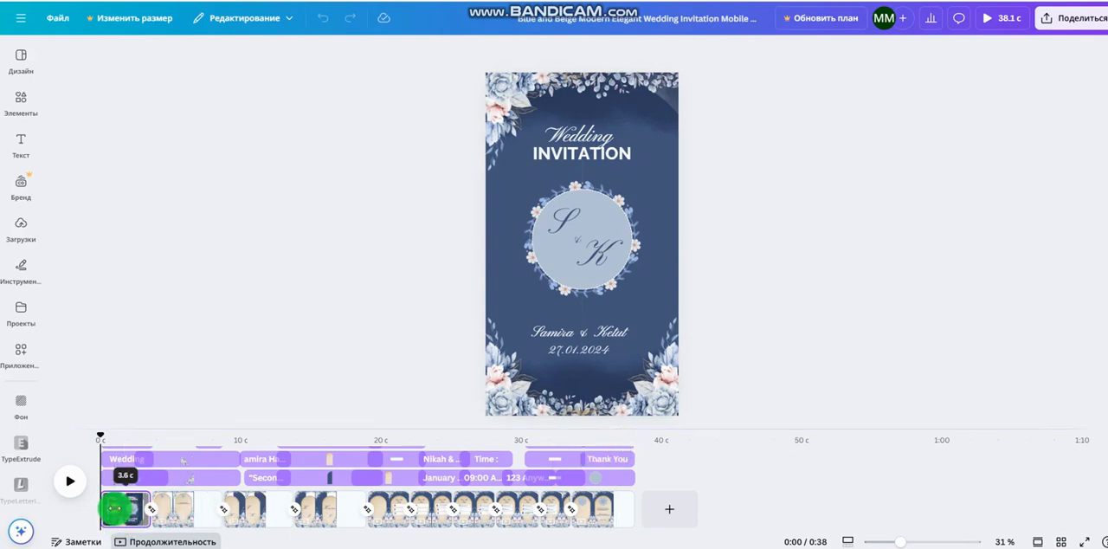
click(180, 510)
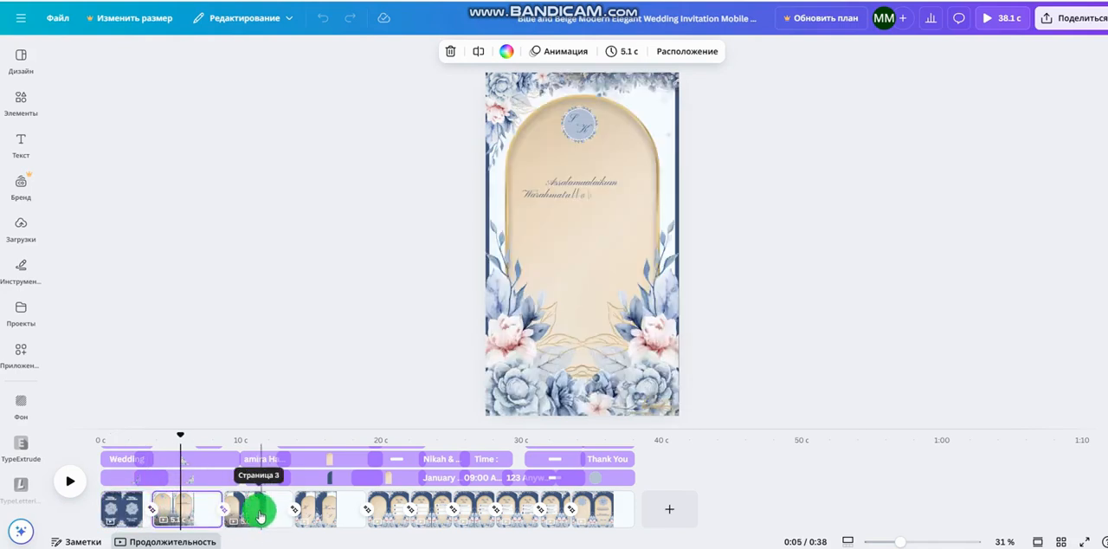
click(254, 511)
click(316, 512)
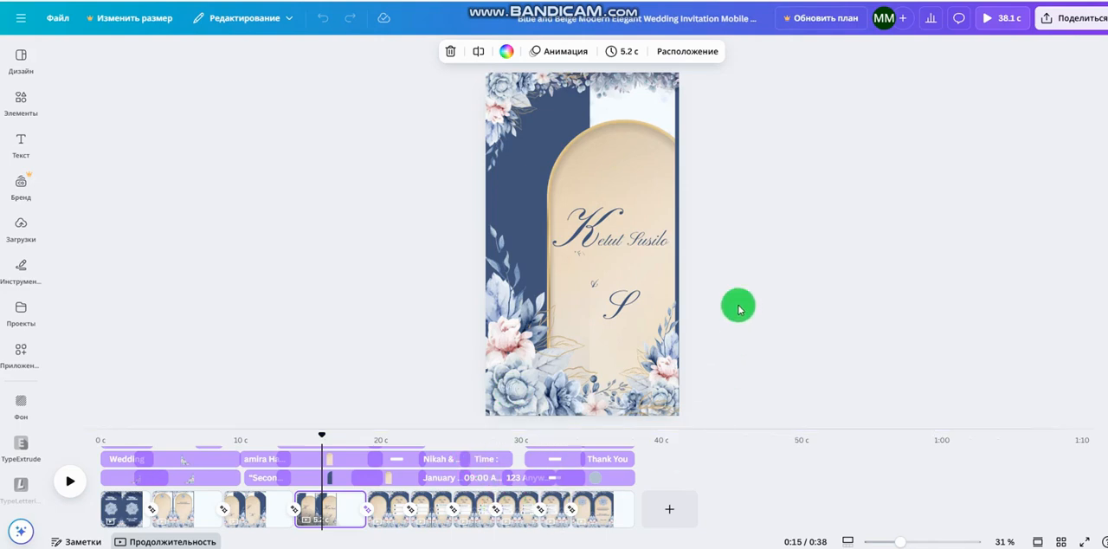
Replace the word "Wedding" in the first page's heading with "Шақыру"
click(125, 509)
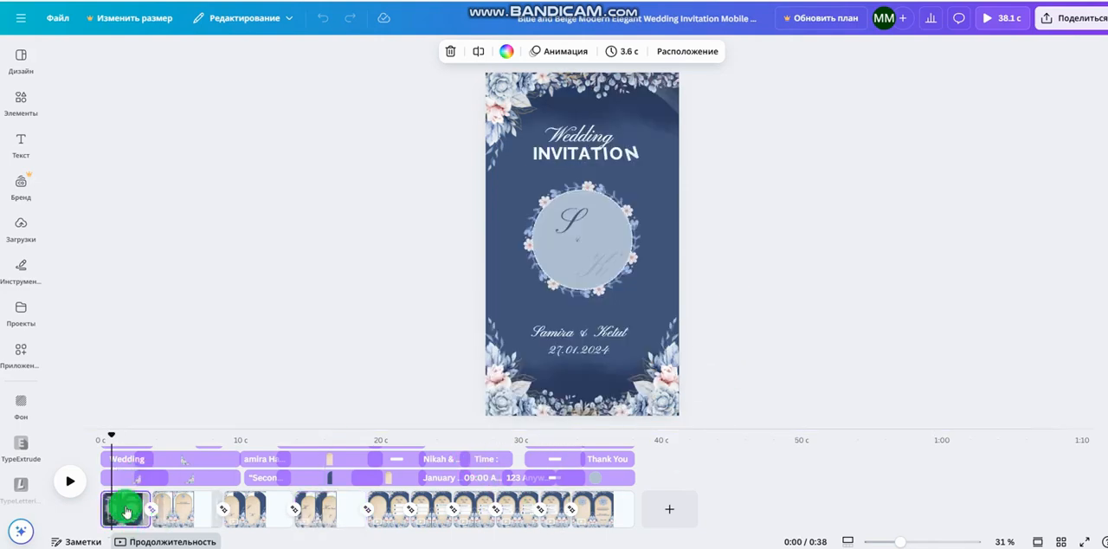
click(557, 140)
double_click(562, 141)
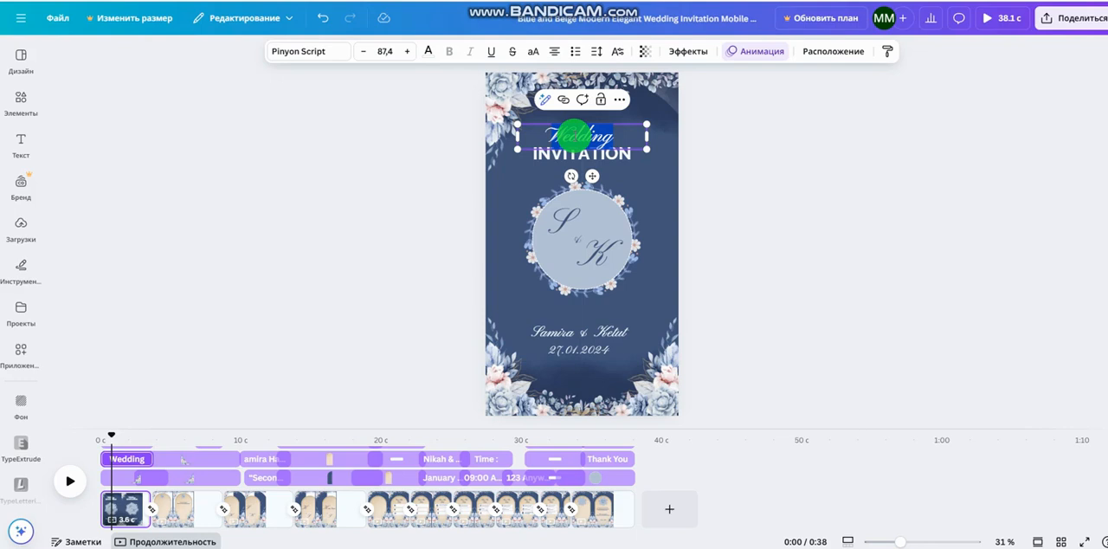
text(Шақы)
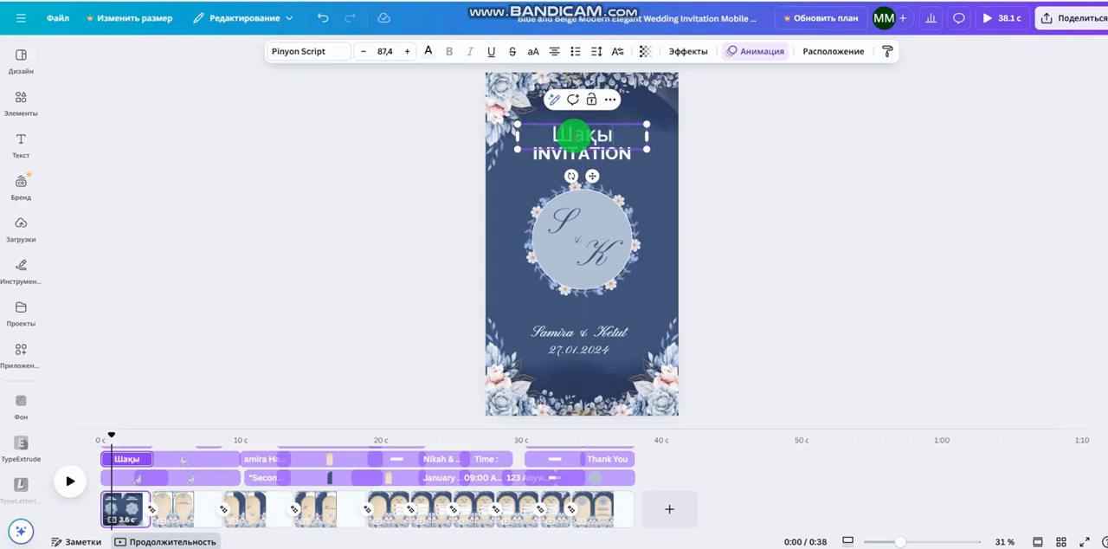
text(ру)
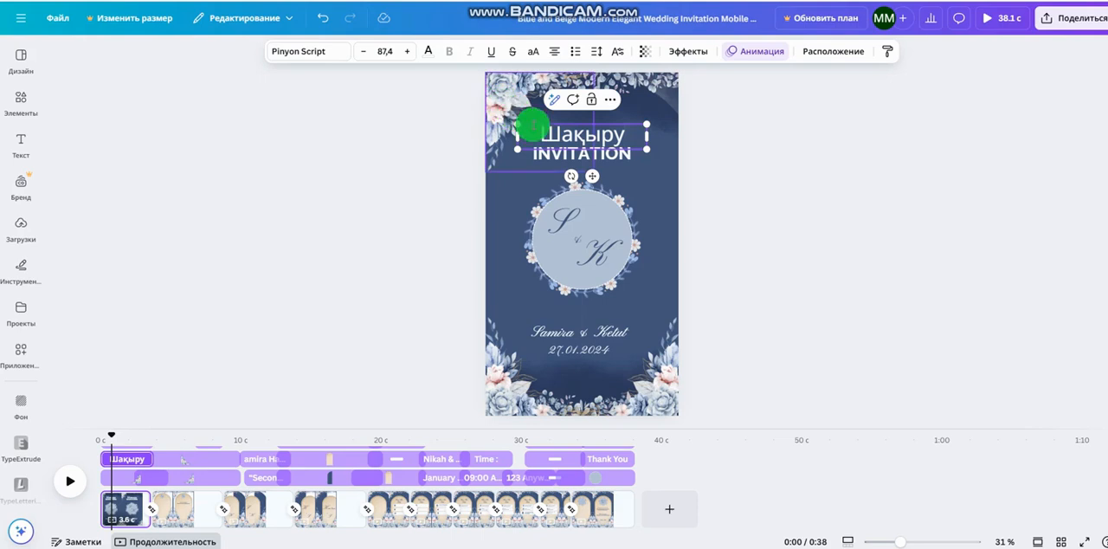
Replace the word "INVITATION" below the first heading line with "билеті"
click(625, 156)
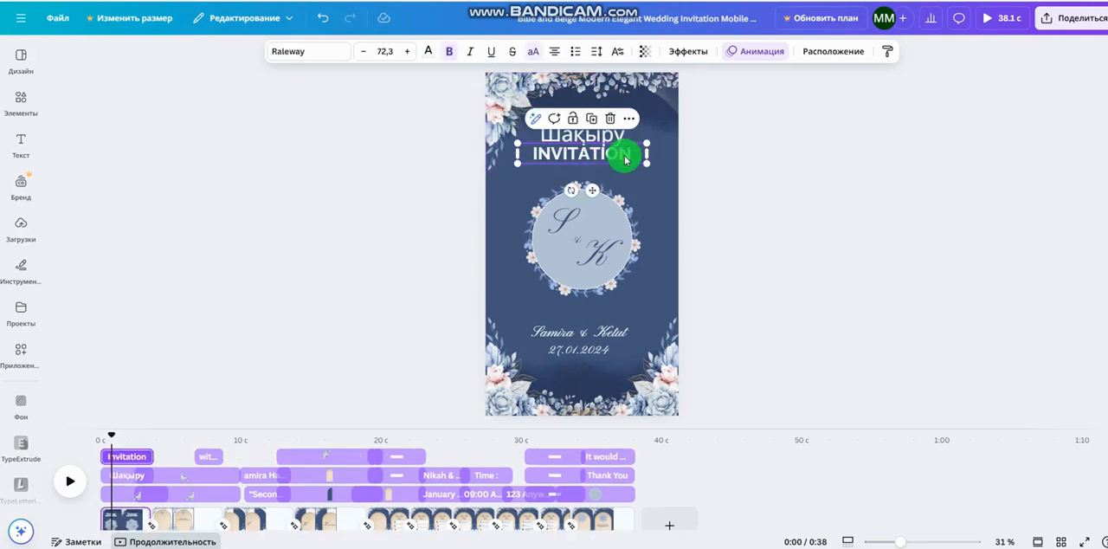
click(625, 158)
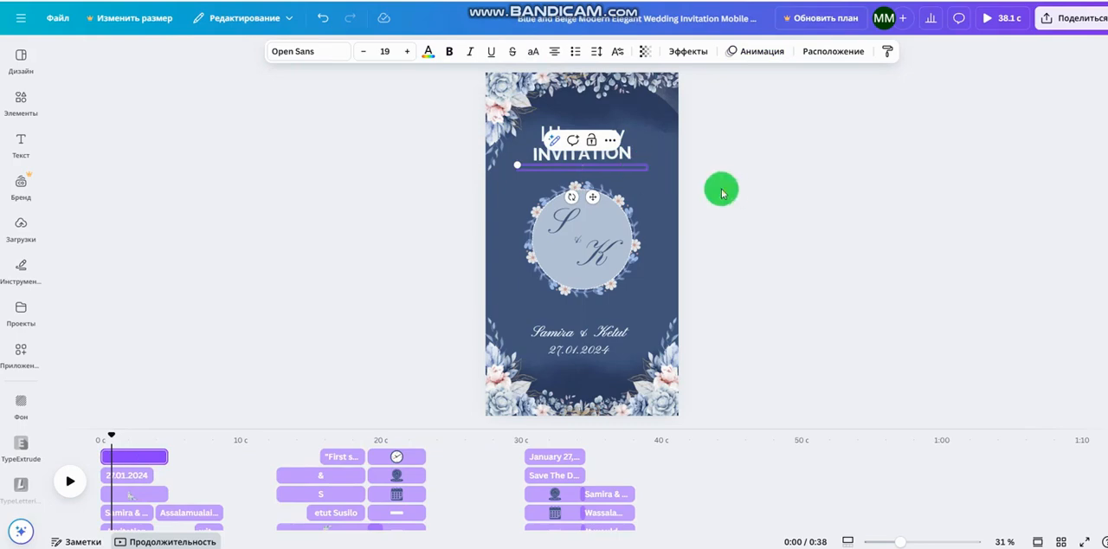
click(626, 150)
text(б)
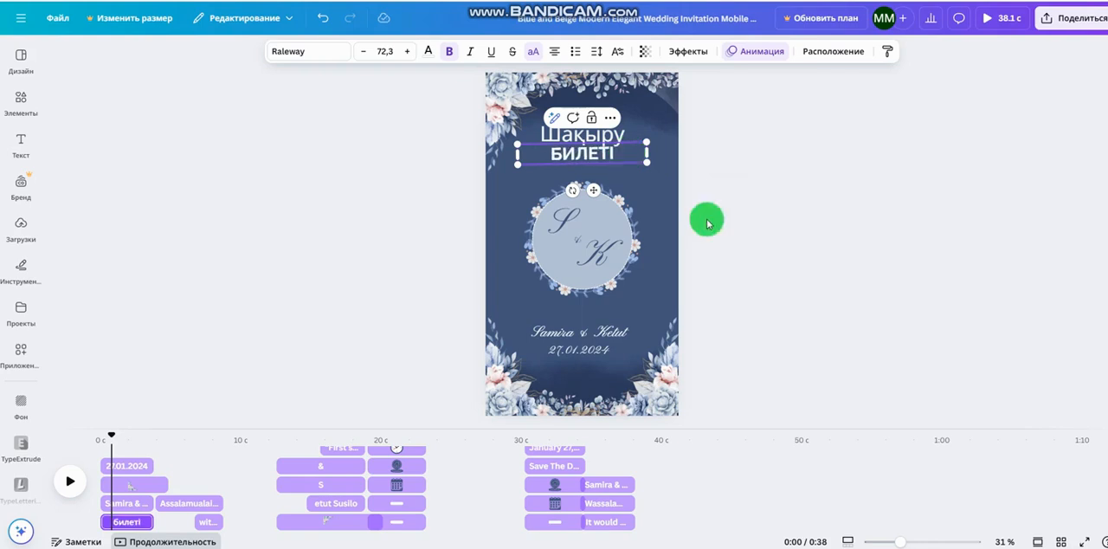
click(736, 227)
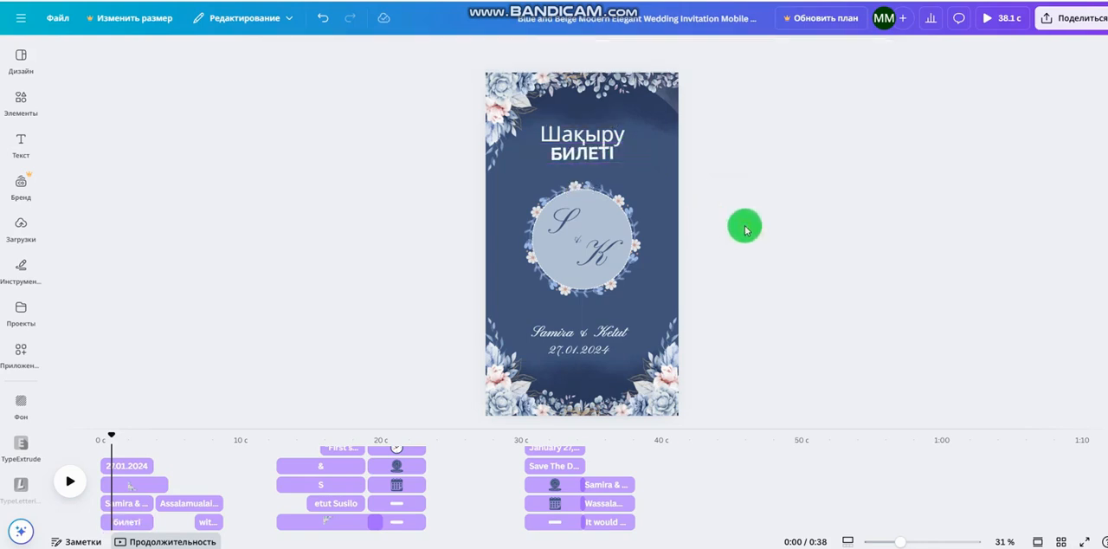
Try TT Chocolates and Monotype Corsiva on the heading "Шақыру" and settle on Roboto Condensed in italic
click(543, 144)
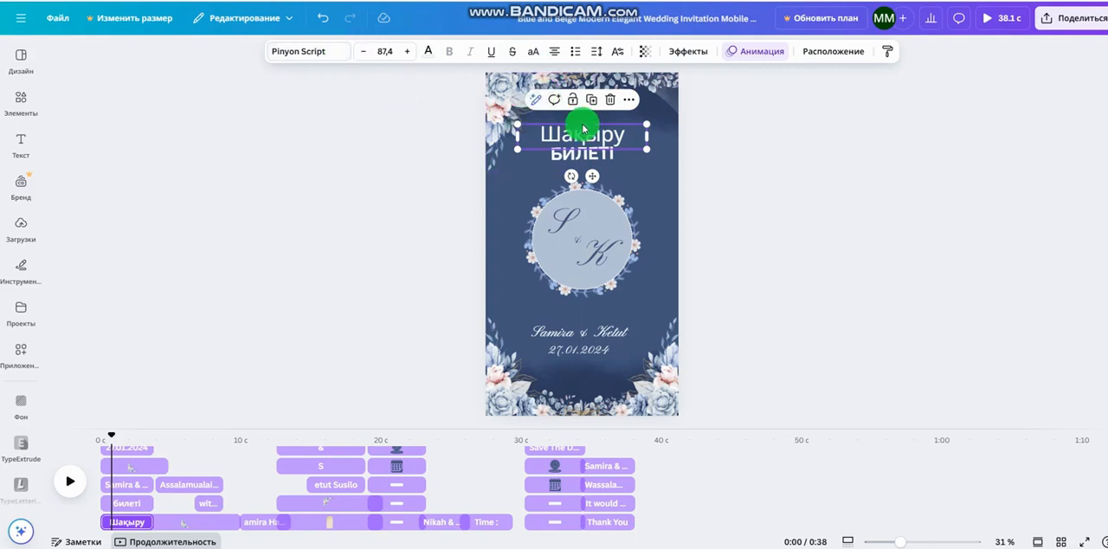
click(342, 55)
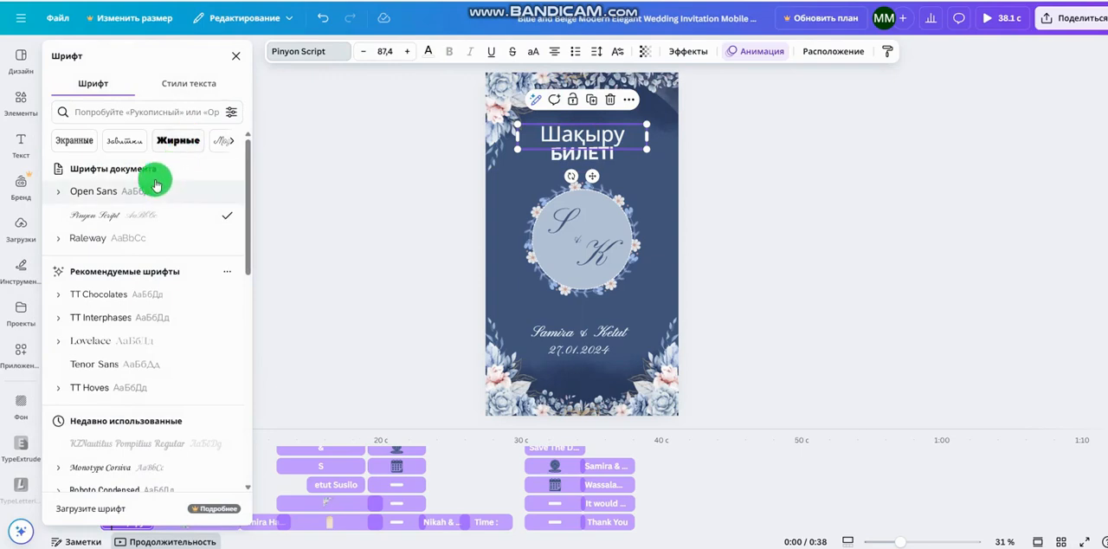
click(128, 296)
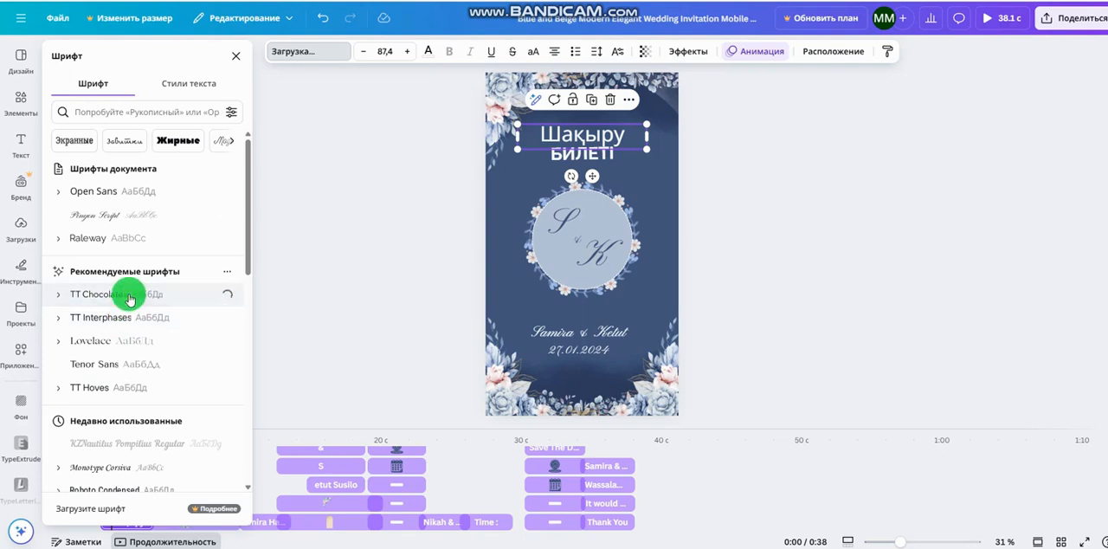
click(472, 55)
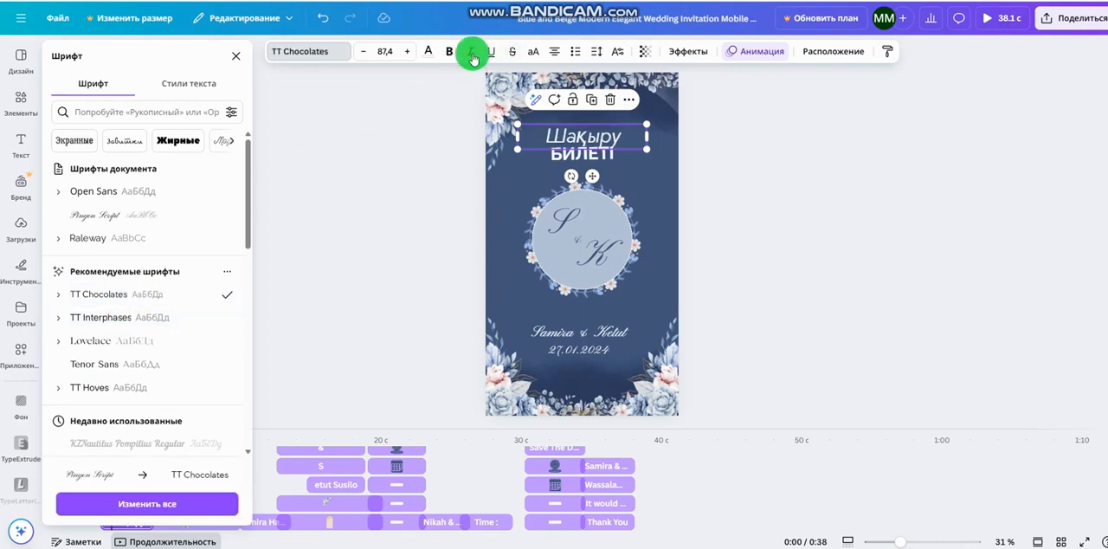
scroll(132, 389, down, 1)
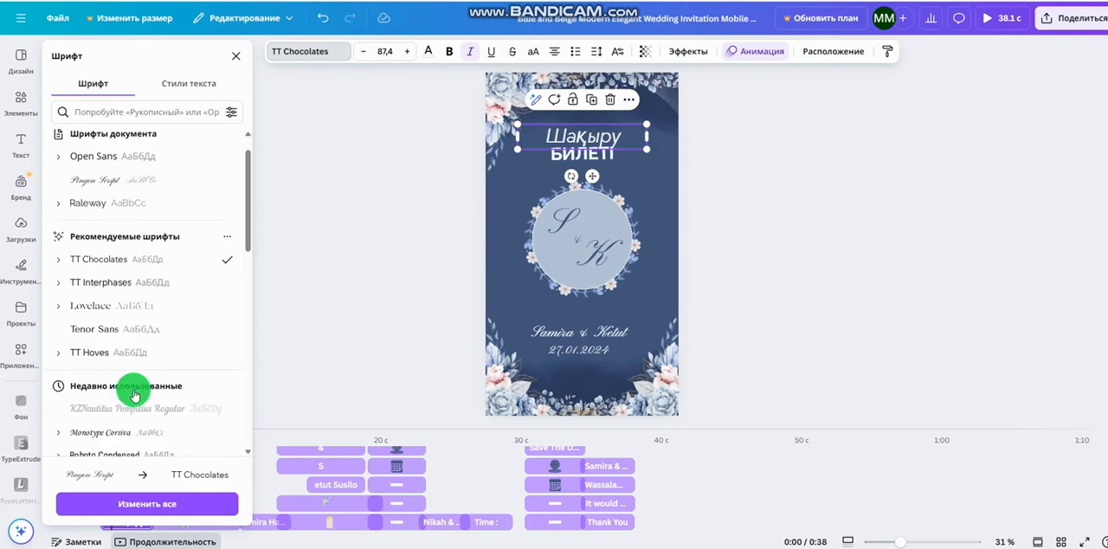
scroll(131, 388, down, 3)
click(110, 292)
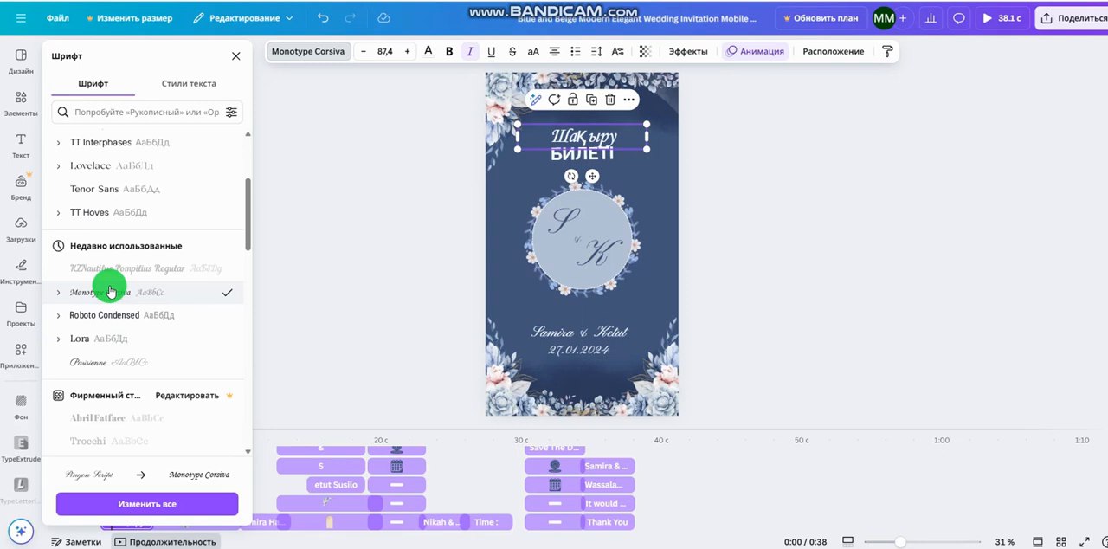
click(160, 313)
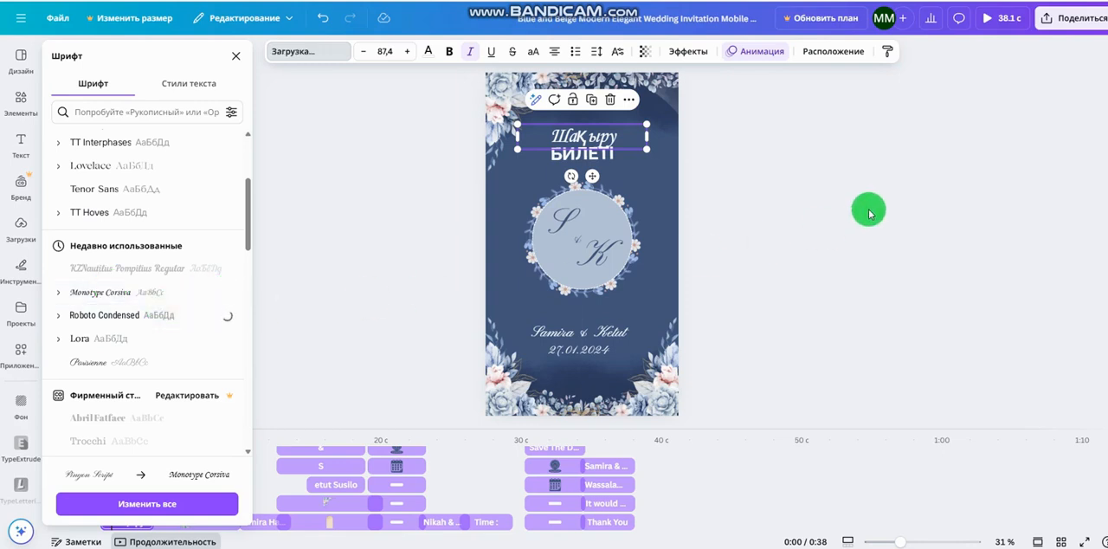
click(869, 213)
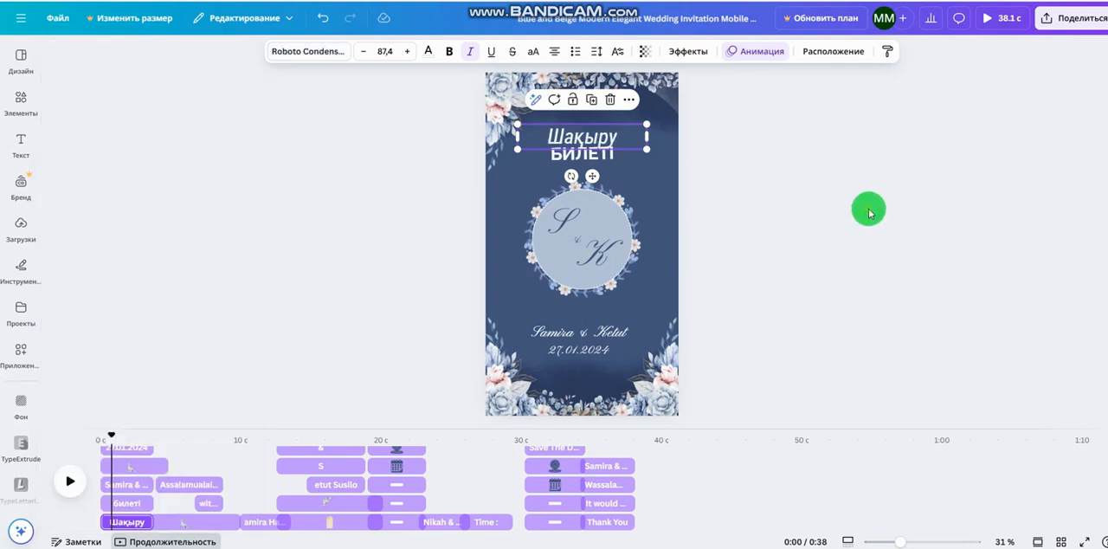
Set the font of the "БИЛЕТІ" heading line to Arimo
click(600, 154)
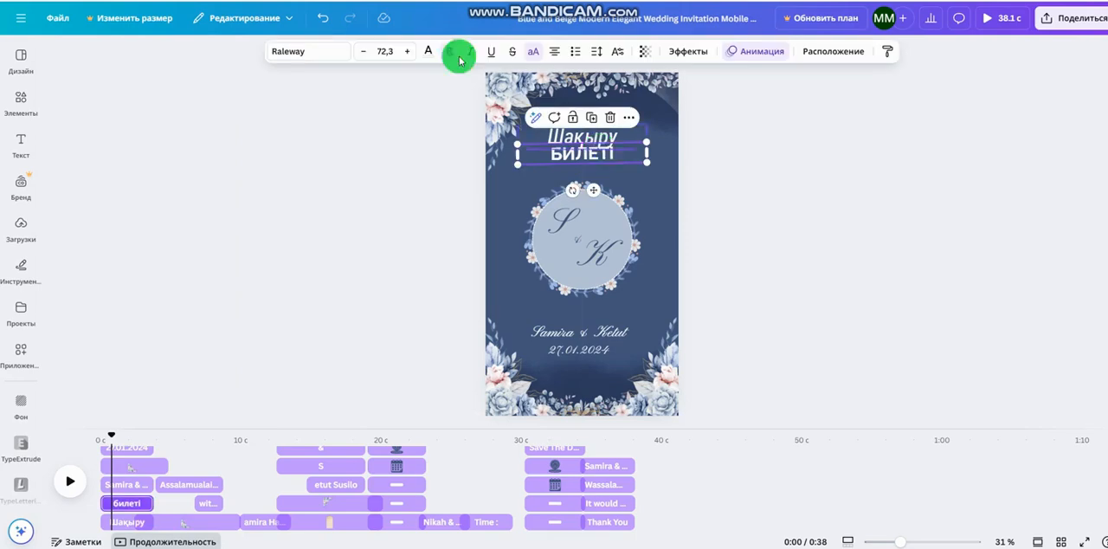
click(342, 57)
scroll(113, 433, up, 5)
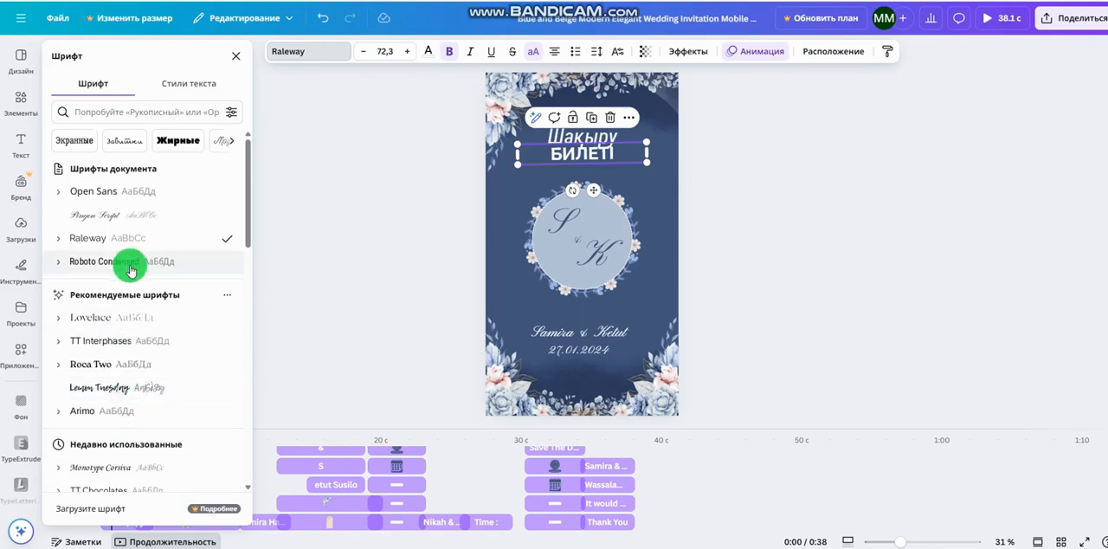
click(127, 413)
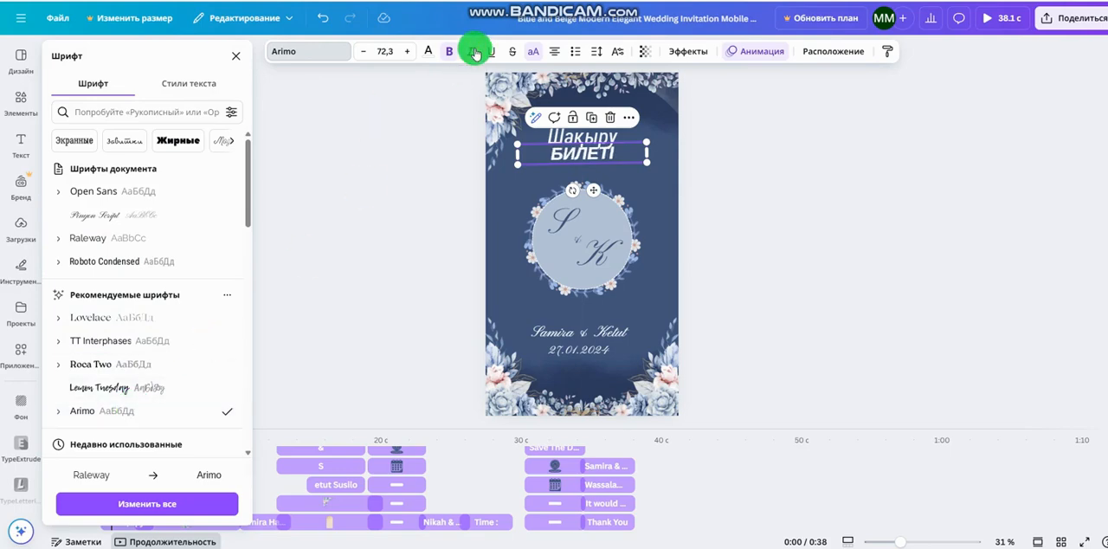
Replace the two initials inside the first page's floral circle with "K" and "M"
click(773, 242)
click(773, 241)
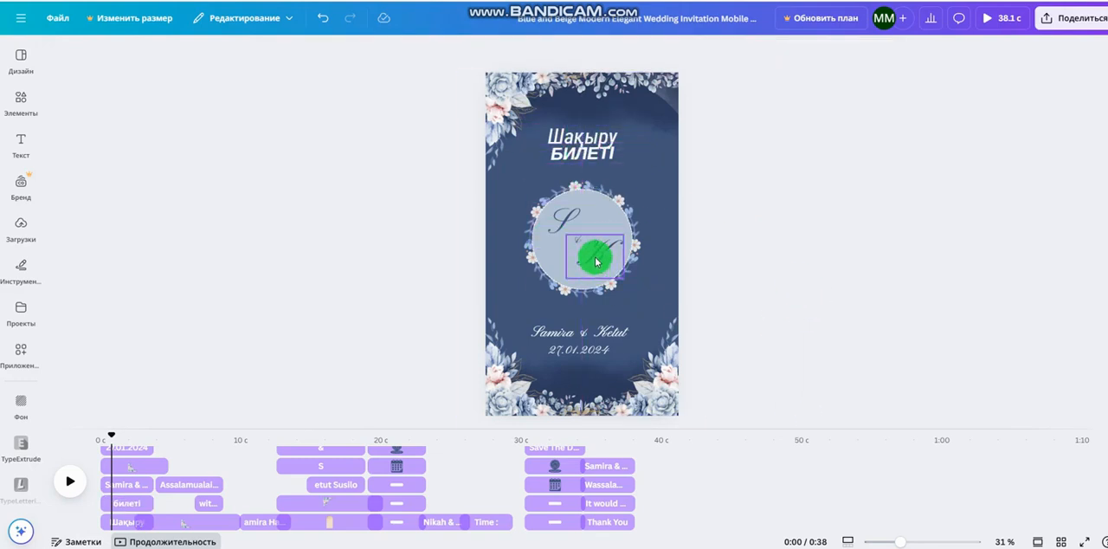
click(560, 220)
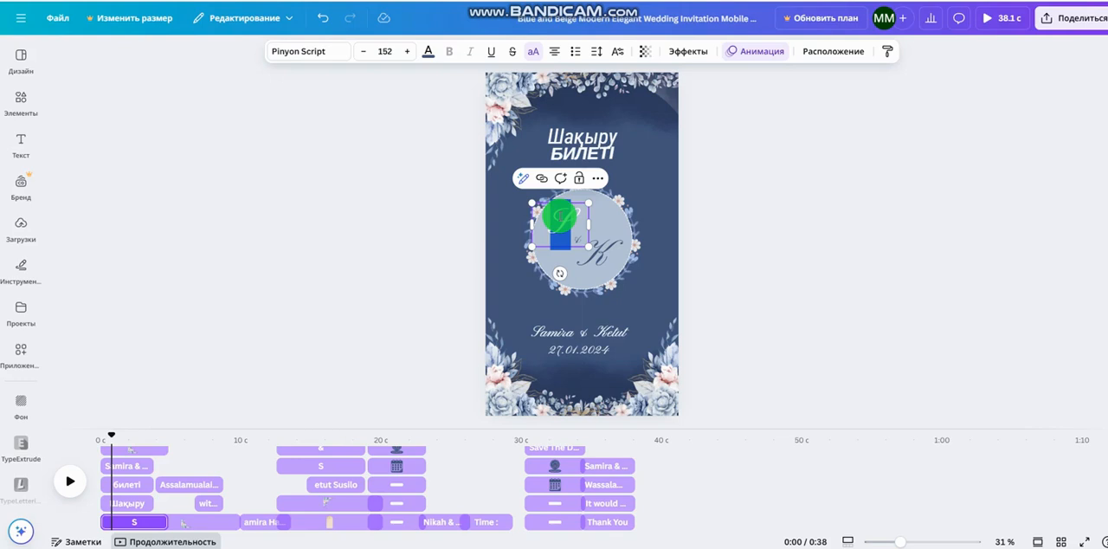
text(K)
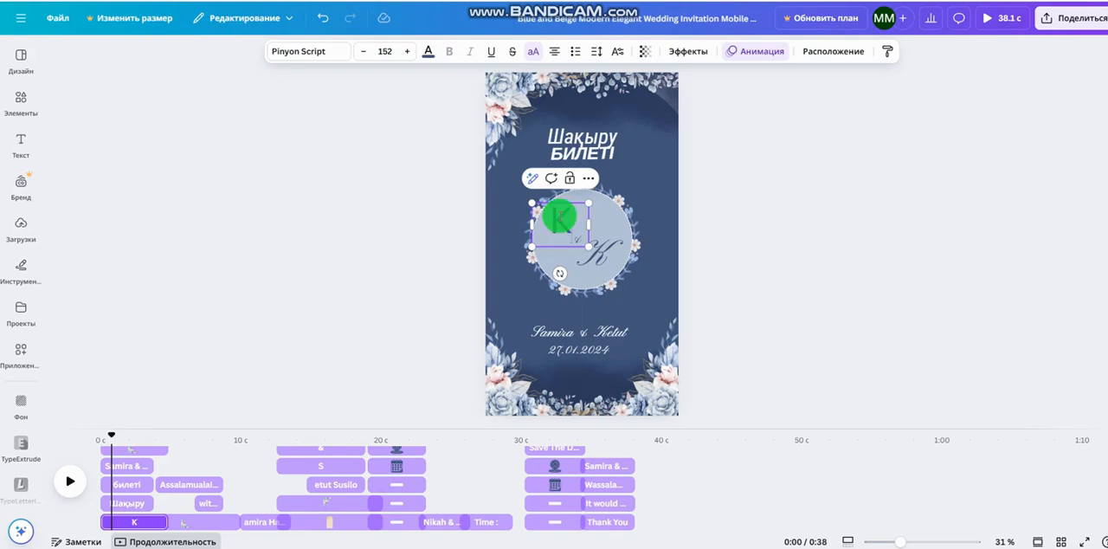
click(599, 267)
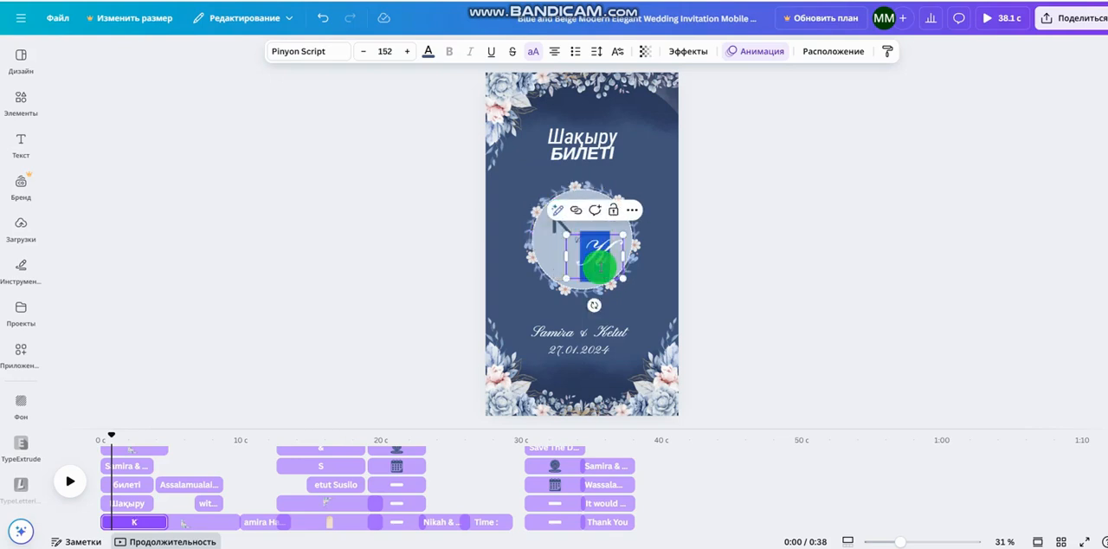
text(M)
click(719, 306)
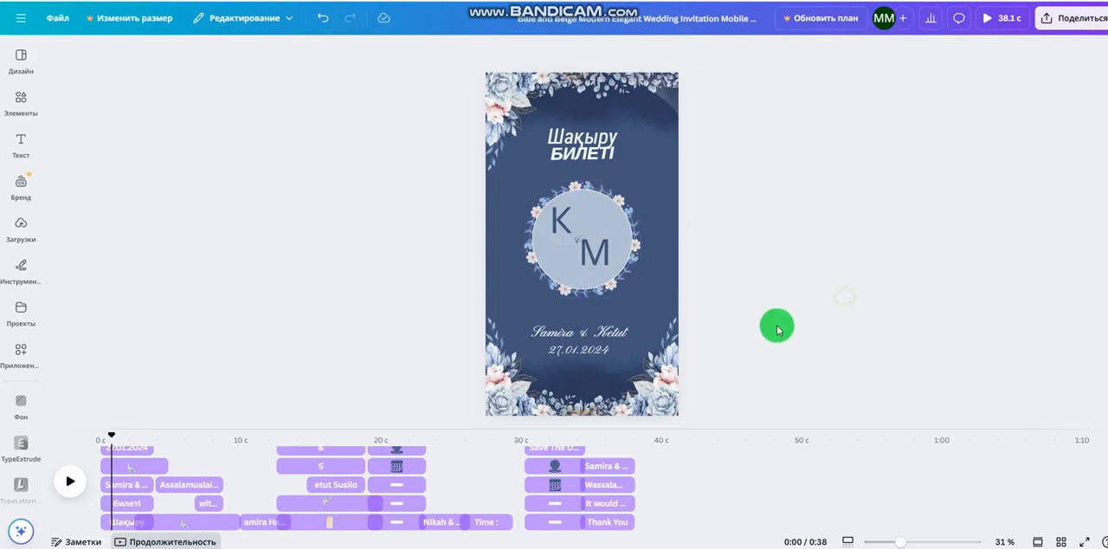
Replace the couple's names below the floral circle with the new couple's first names in Kazakh, separated by a hyphen
click(570, 337)
double_click(562, 334)
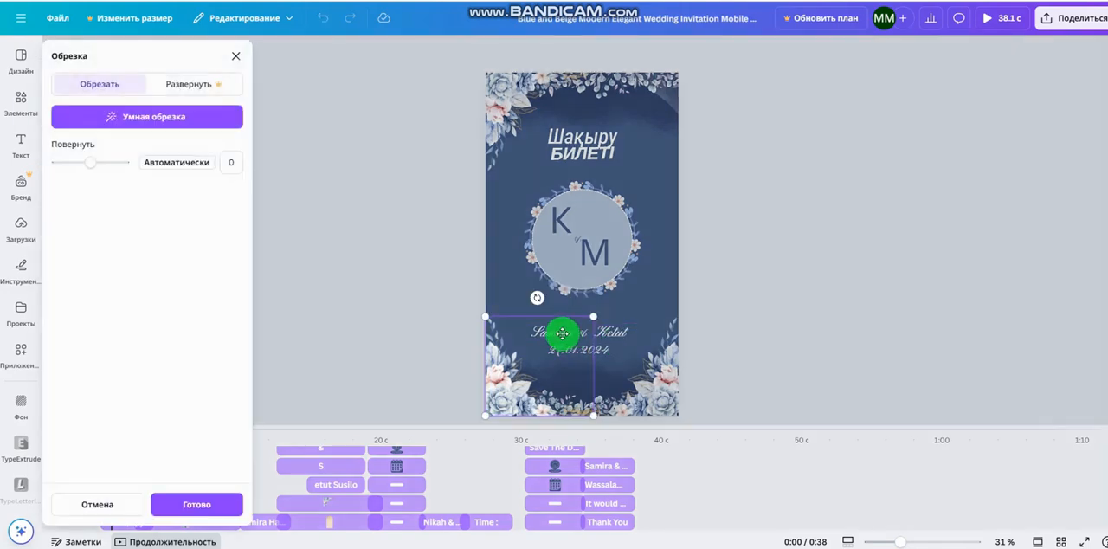
click(634, 334)
click(628, 333)
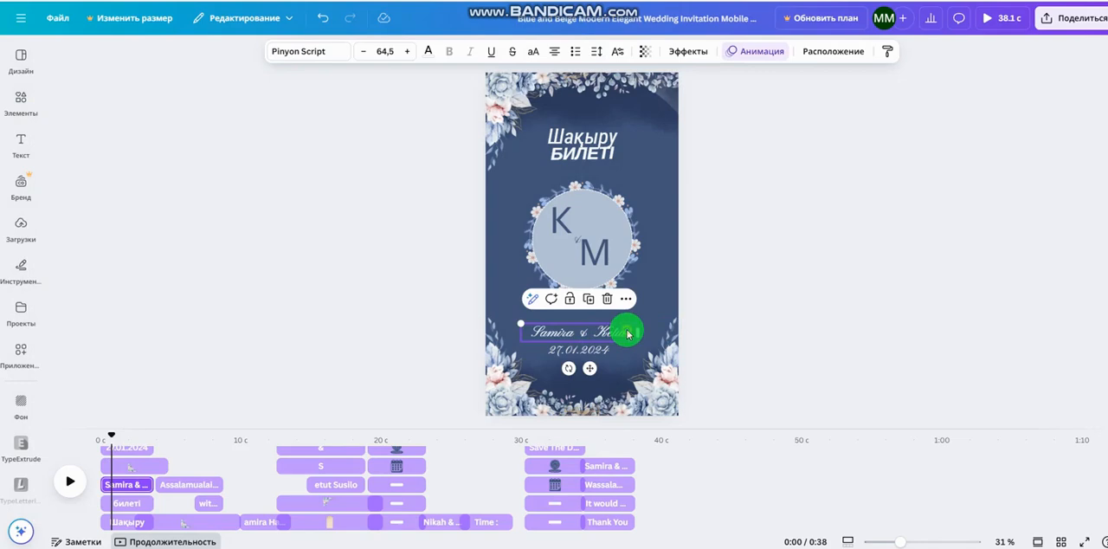
double_click(627, 333)
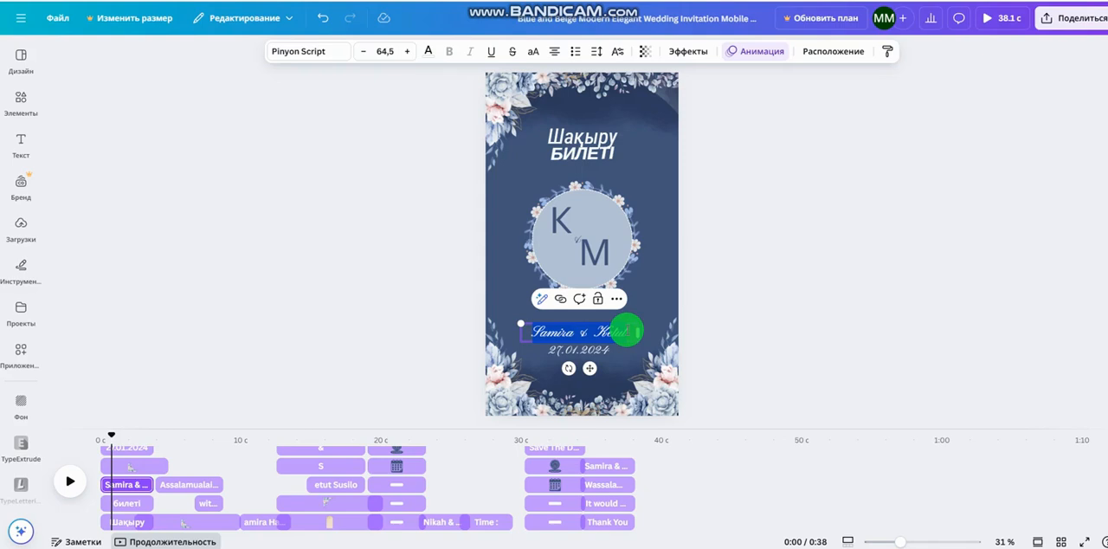
text(K)
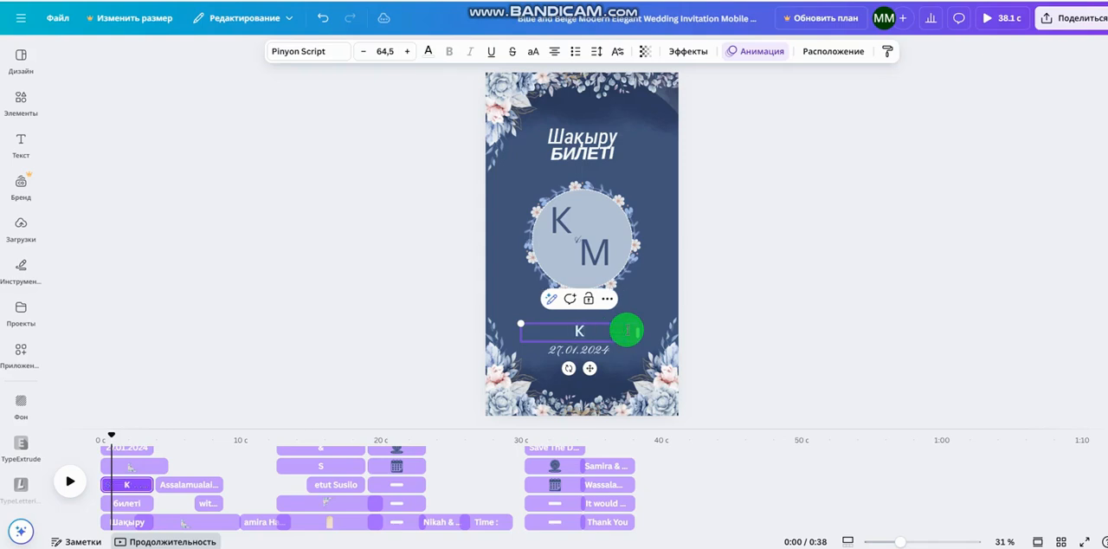
text(aрім)
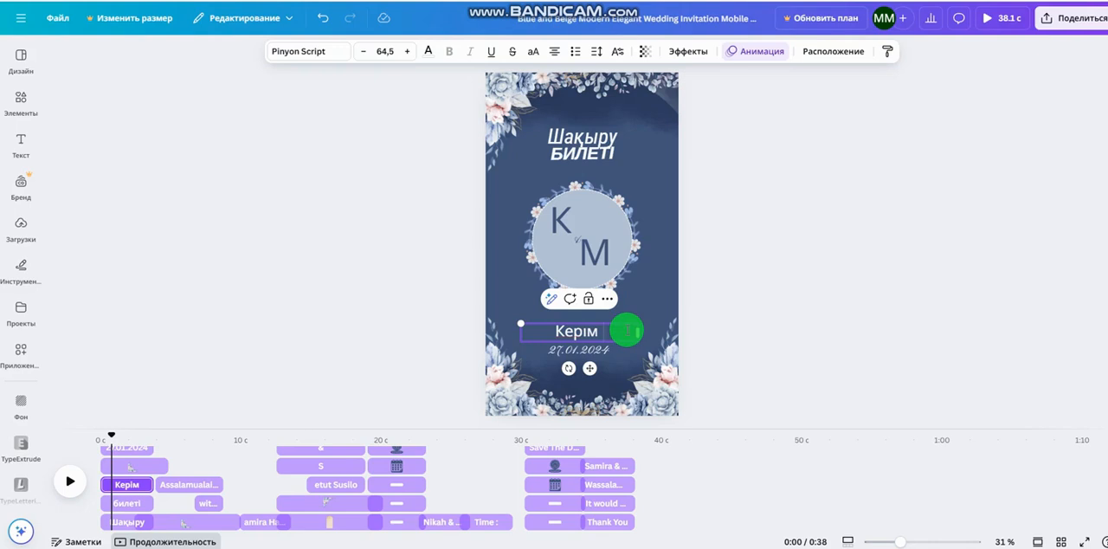
text(-)
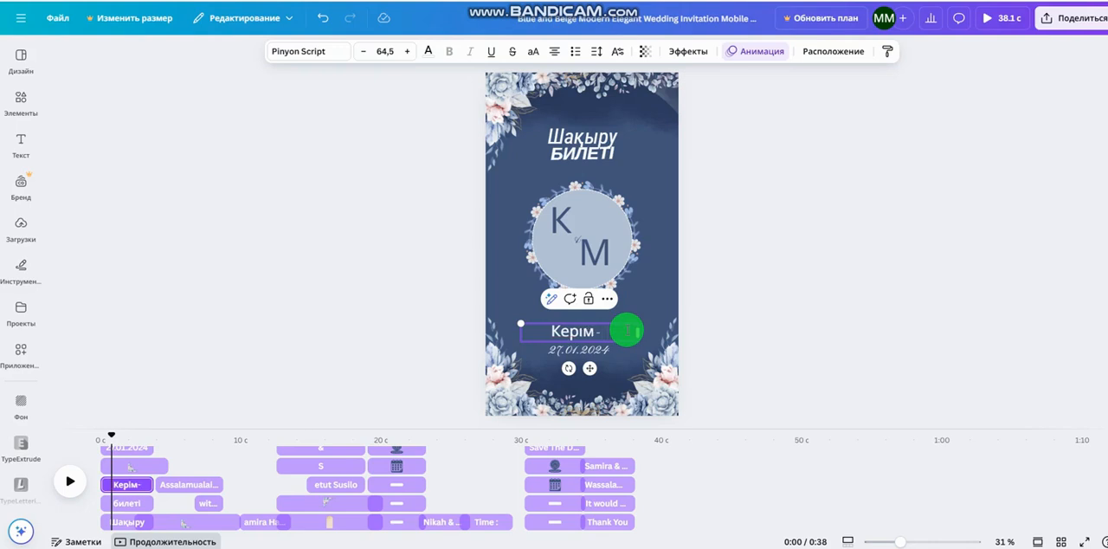
text( Мерей)
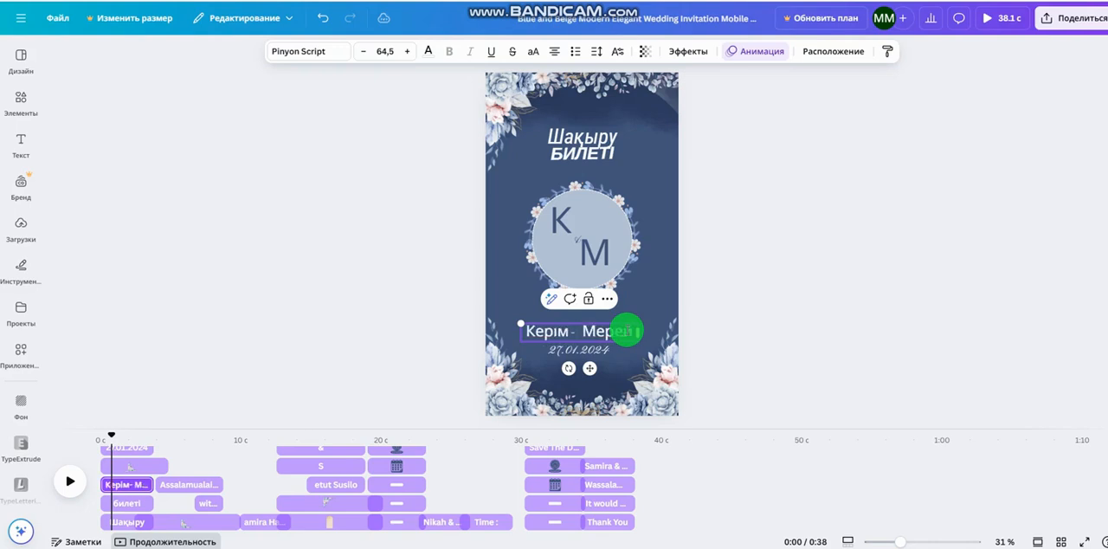
click(744, 334)
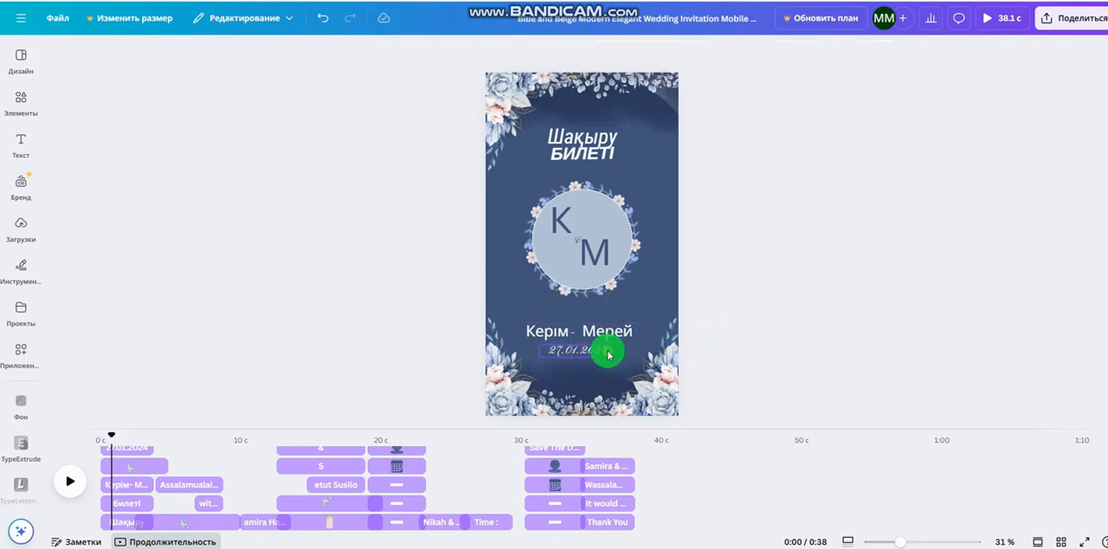
Change the wedding date on the first page to 27.01.2025
double_click(608, 355)
text(27.01.2025)
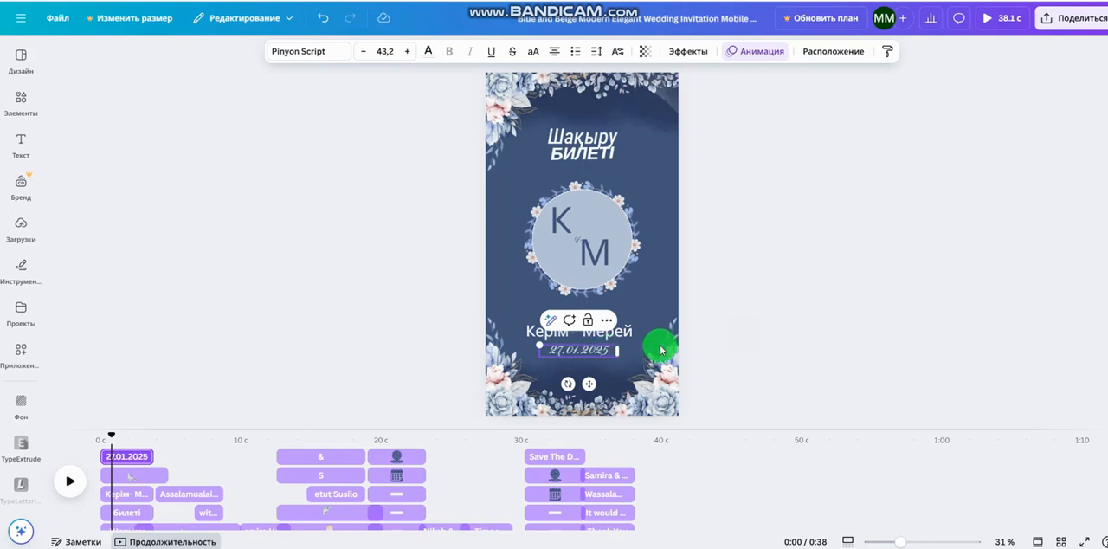
click(717, 329)
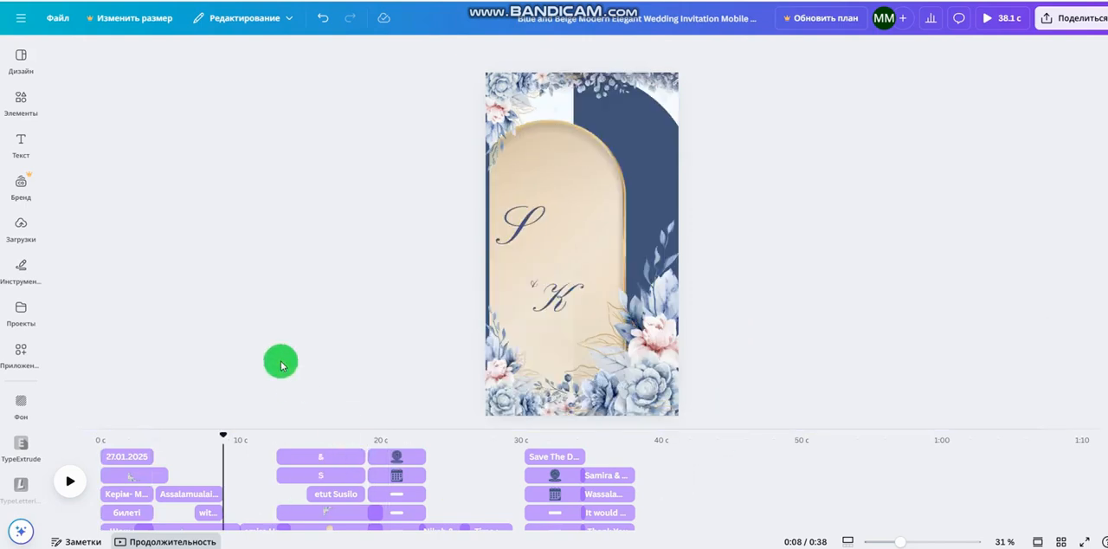
Replace the second page's greeting with "Сіздерді … үйлену тойының қадірлі қонағы болуға шақырамыз!", inserting the couple's first names joined by "мен" after the first word
scroll(268, 487, down, 5)
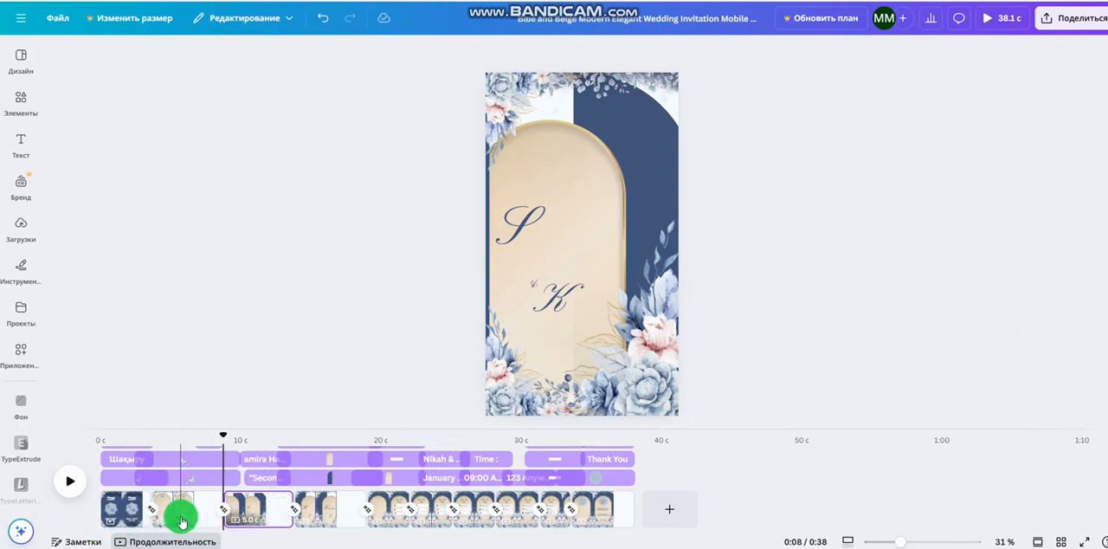
click(173, 515)
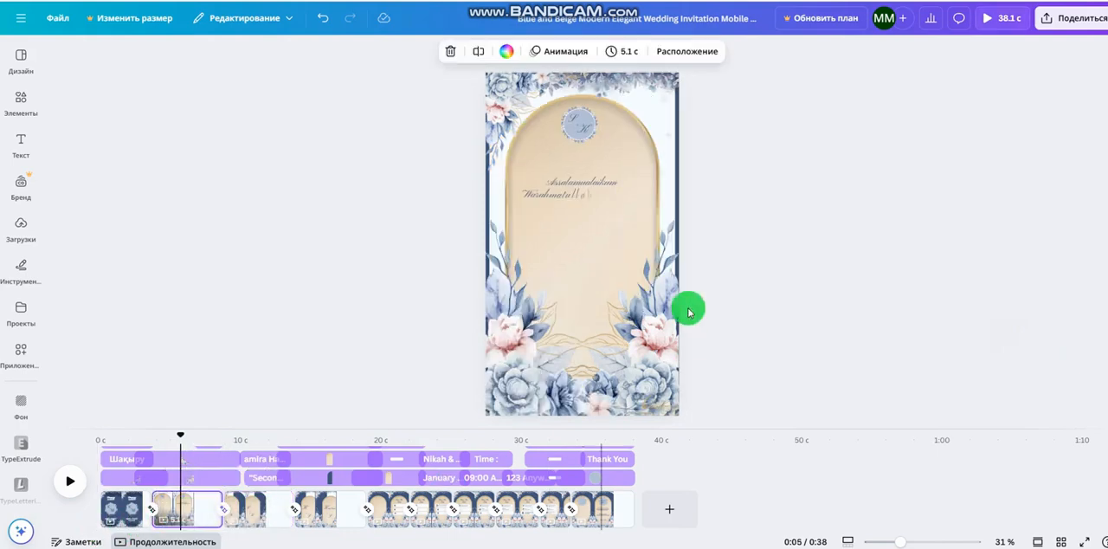
click(581, 196)
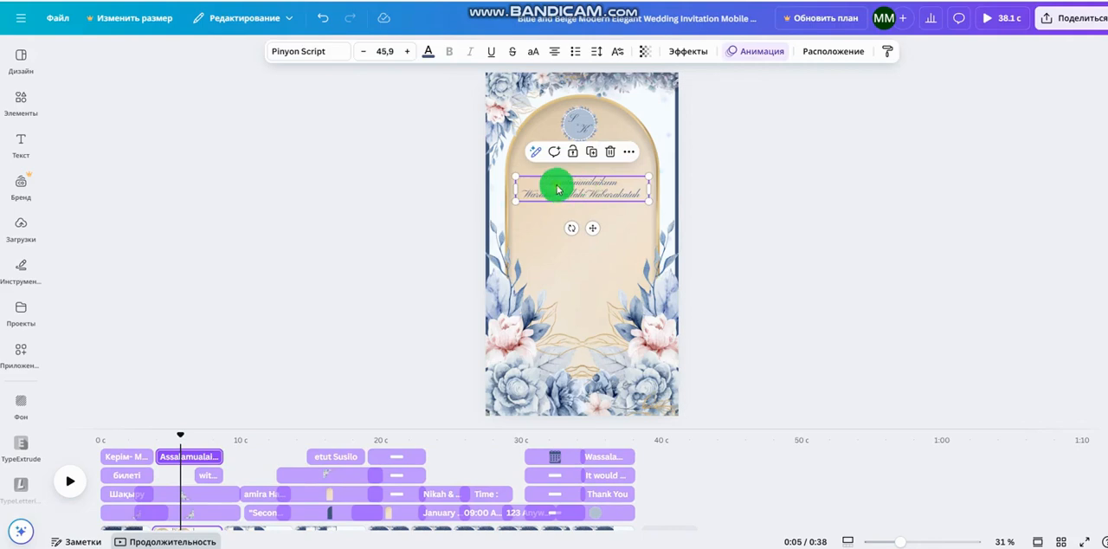
double_click(556, 189)
text(C)
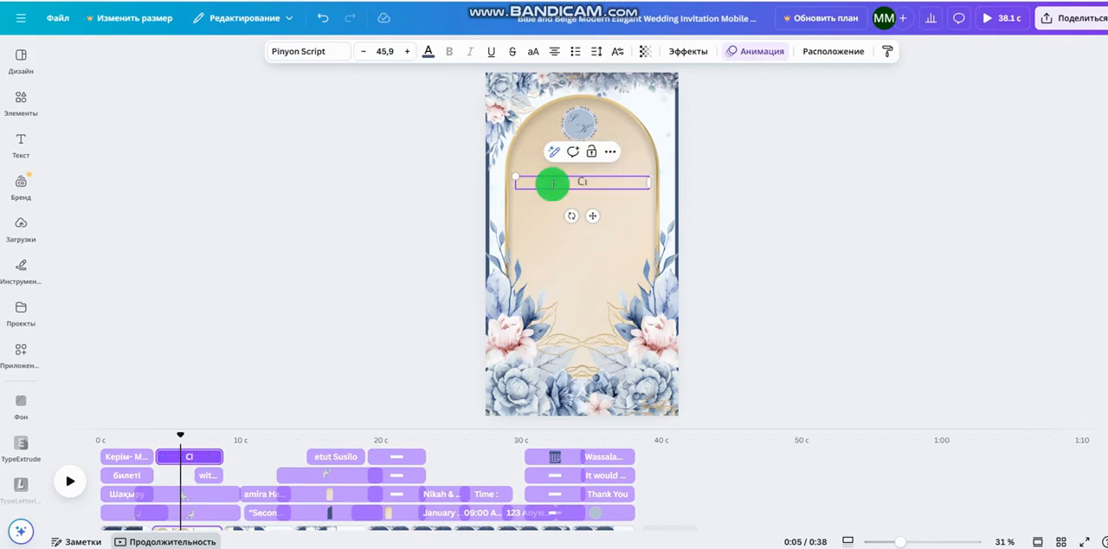
text(іздерді Керей мен Мерейдің үй)
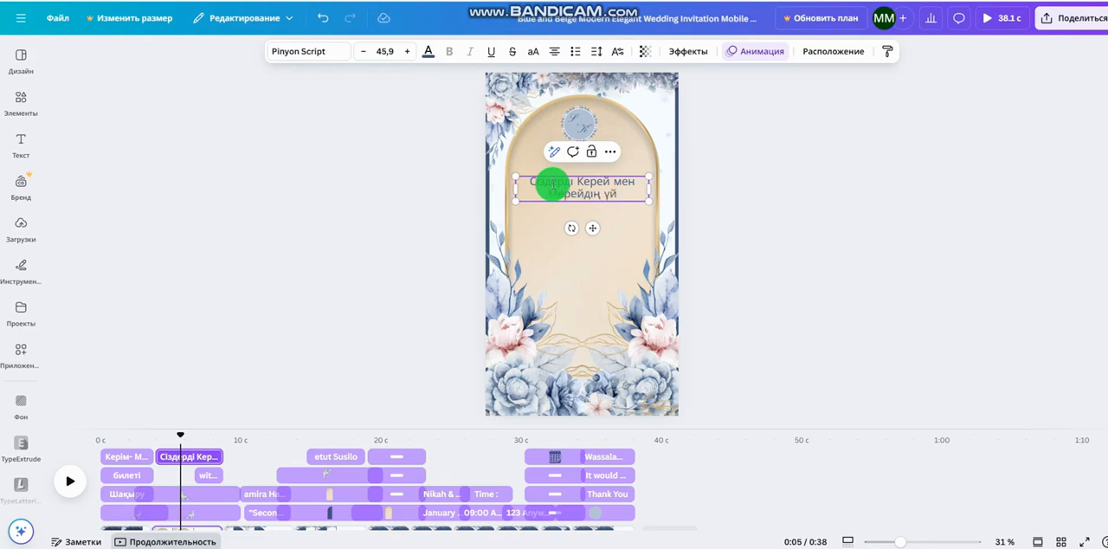
text(лену тойының)
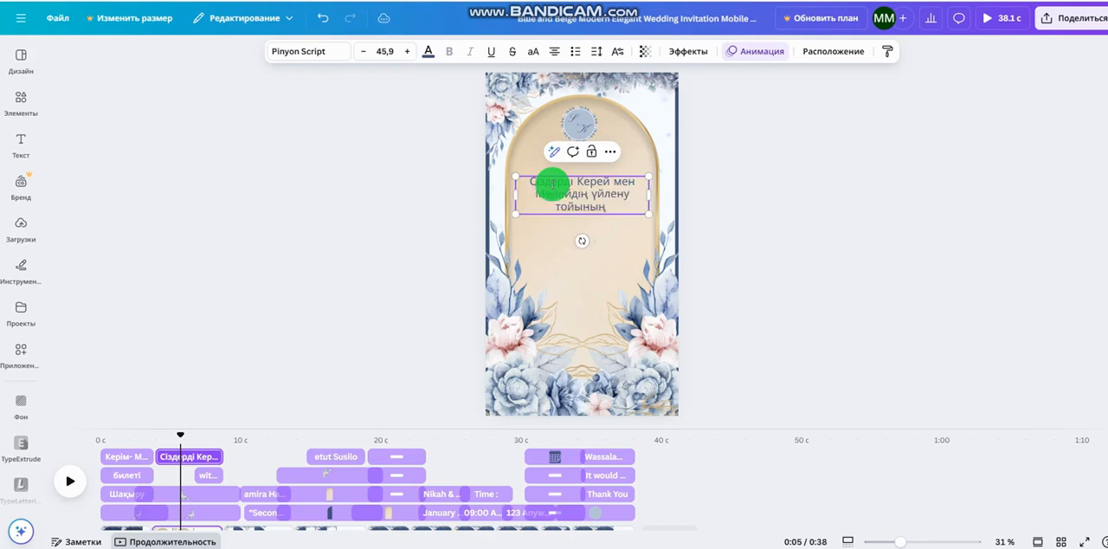
text( қадірлі қонағы)
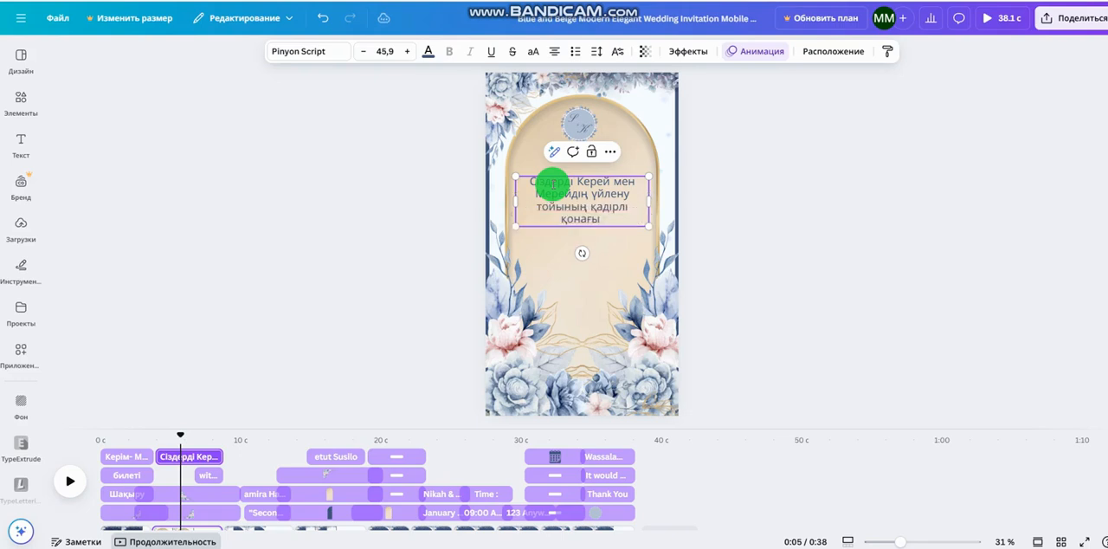
text( болуға шақы)
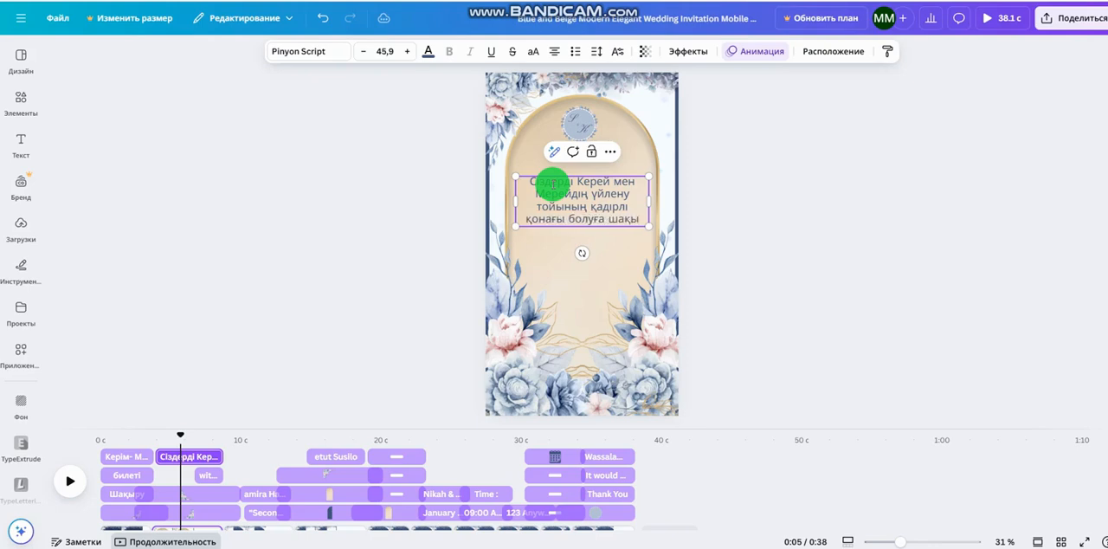
text(рамыз)
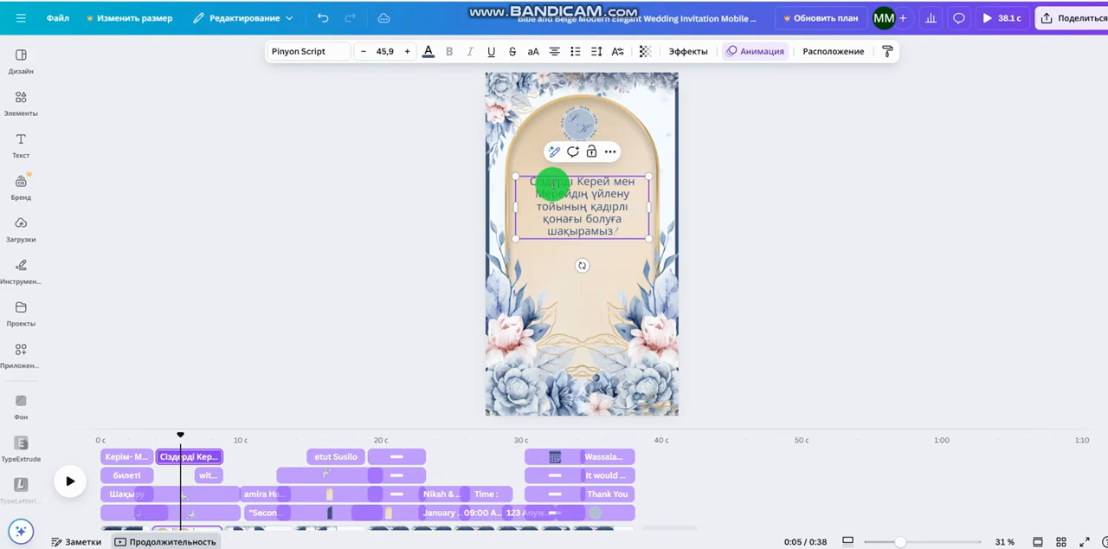
click(712, 267)
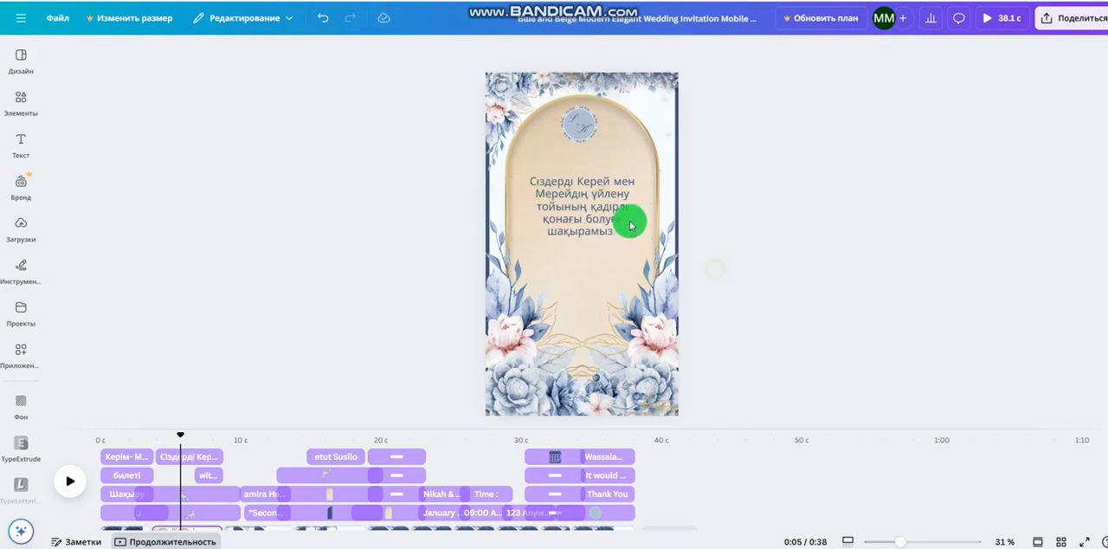
click(528, 186)
drag(528, 180, 621, 230)
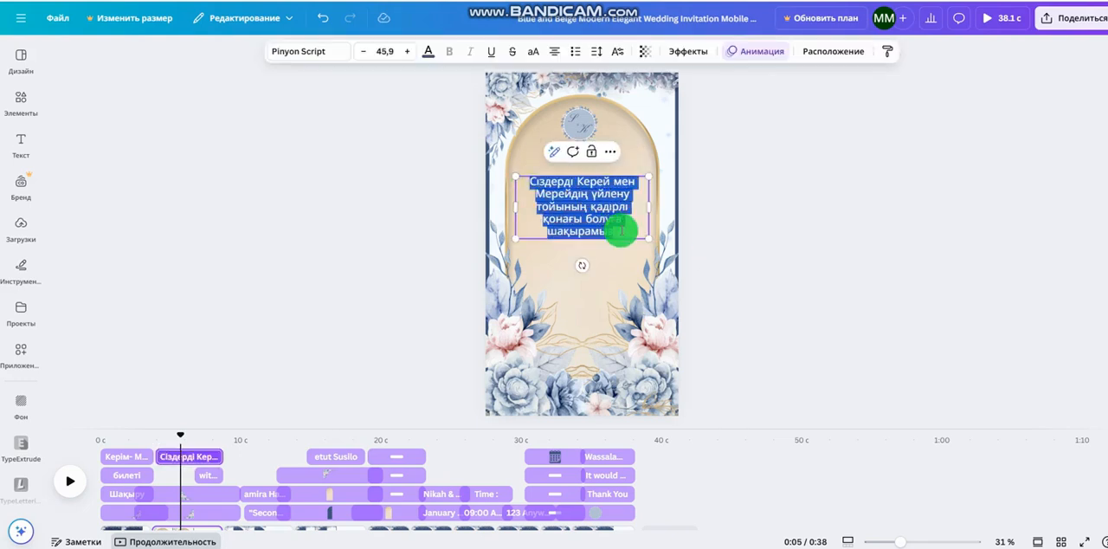
click(737, 261)
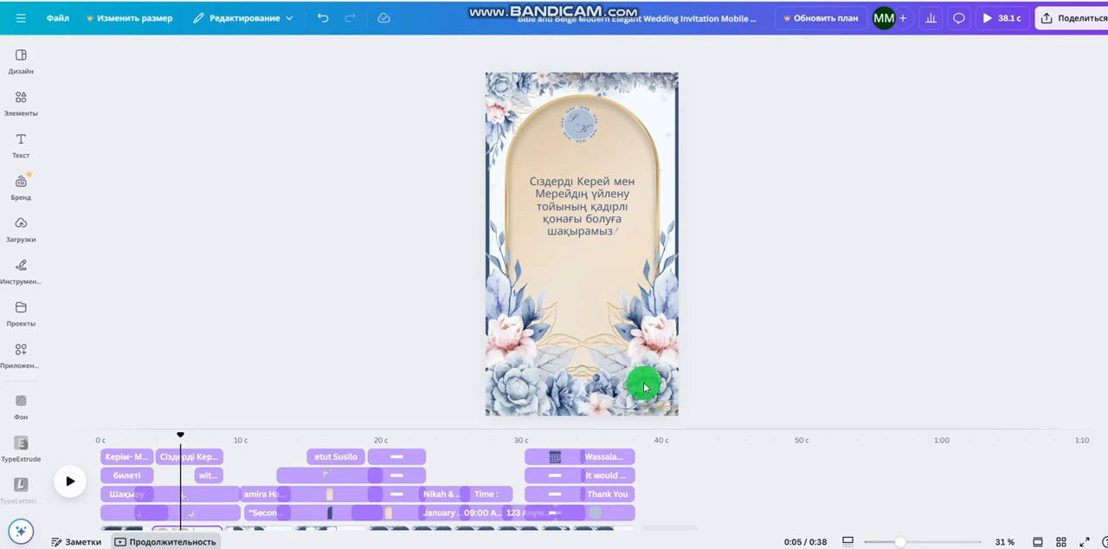
Play the invitation from the second page and review the pages that introduce the bride and groom
click(70, 482)
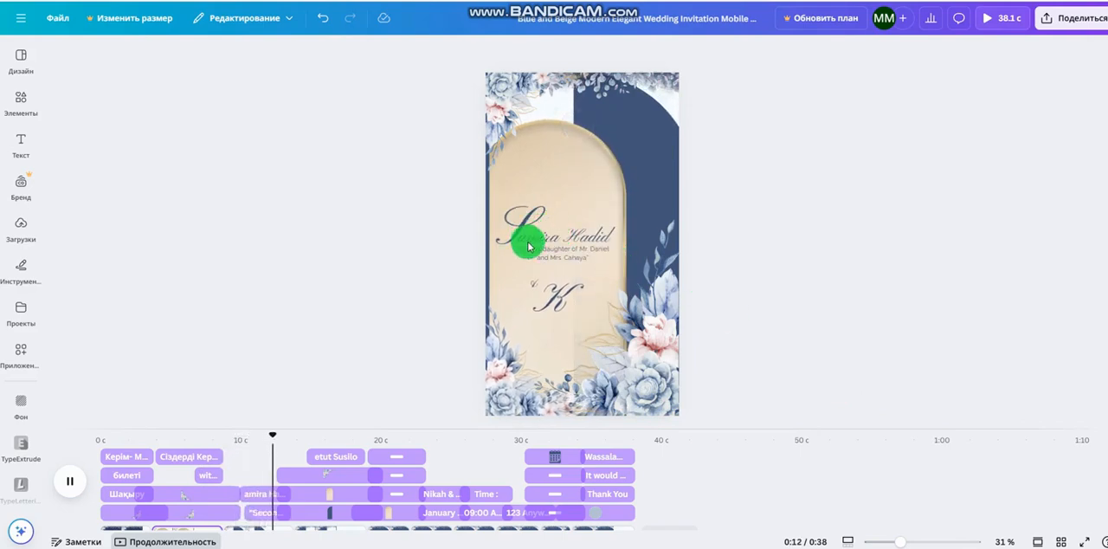
click(527, 243)
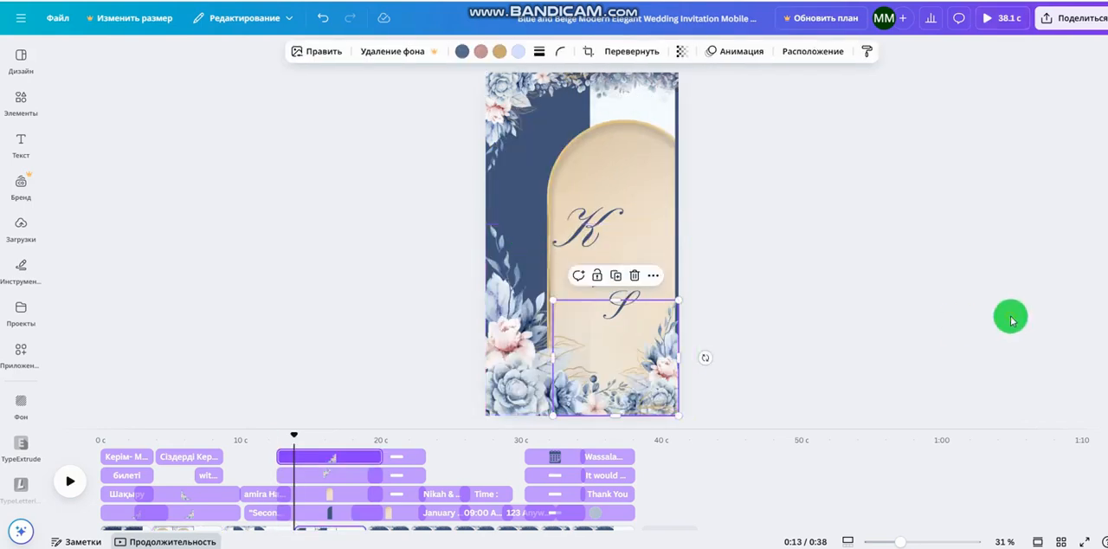
click(592, 235)
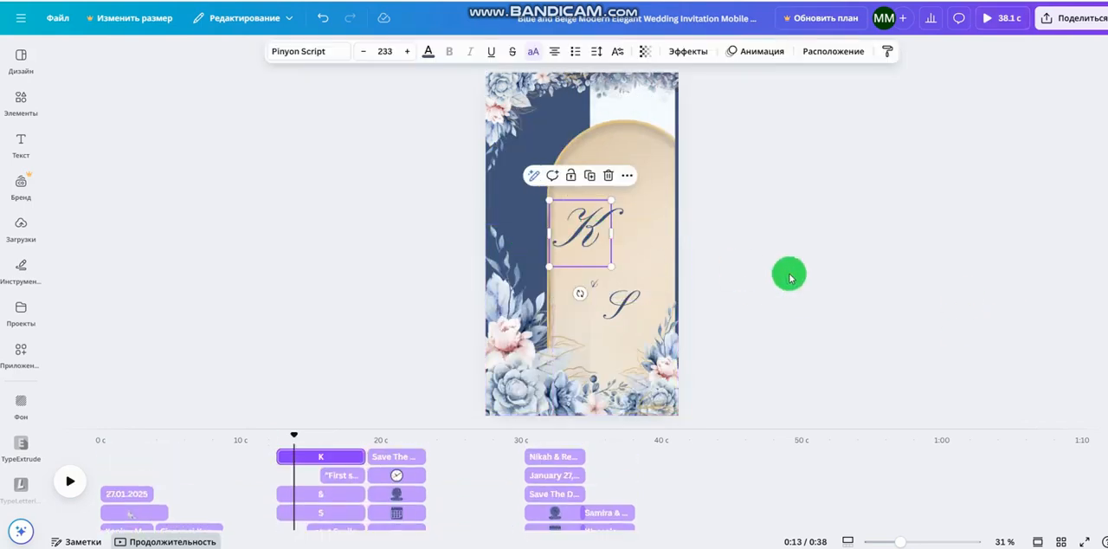
click(791, 278)
On the third page, replace the bride's full name with the couple's first names in Kazakh on two lines
click(367, 478)
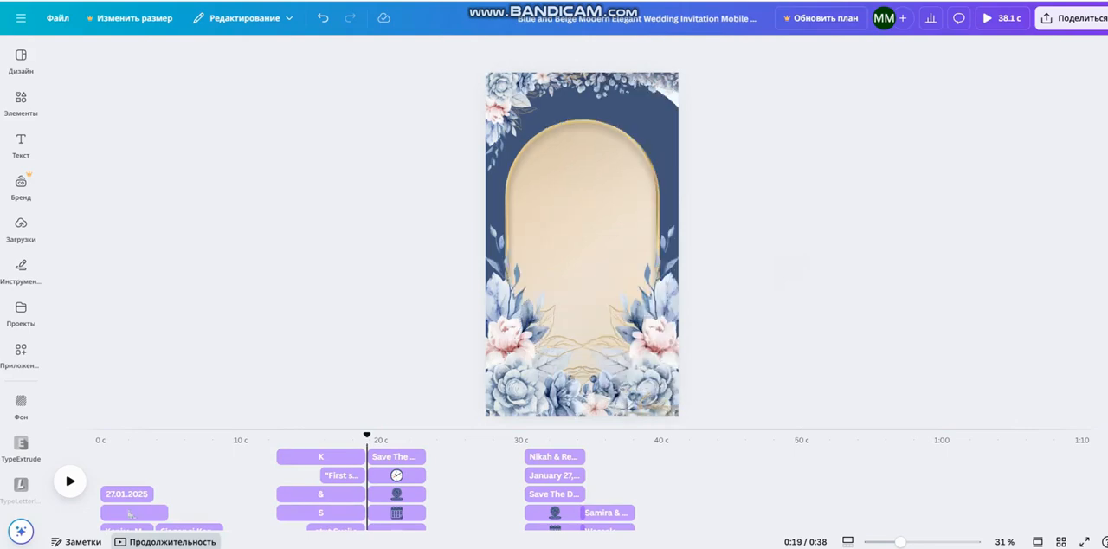
scroll(481, 496, down, 3)
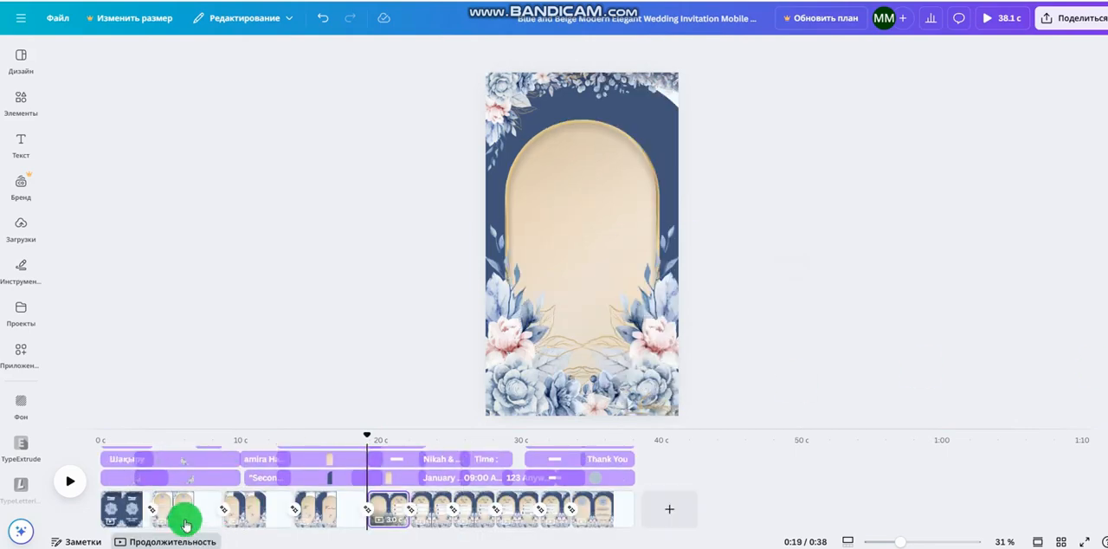
click(242, 510)
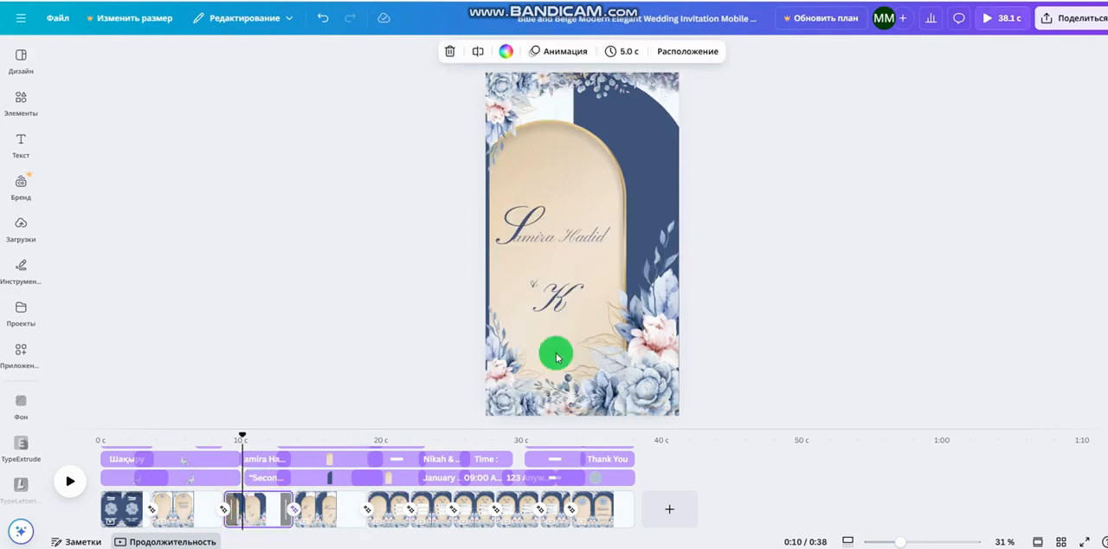
click(556, 241)
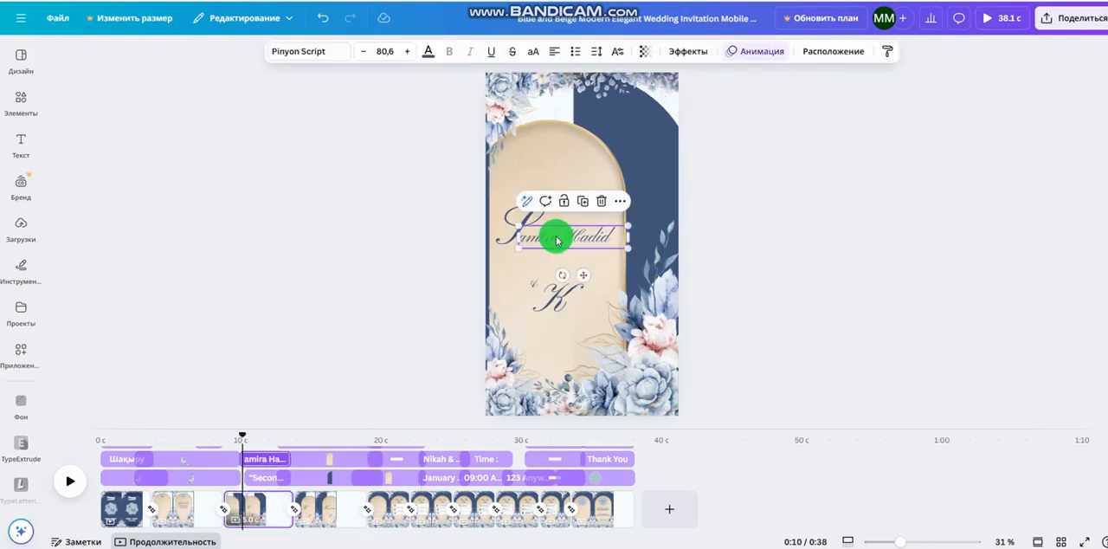
click(509, 240)
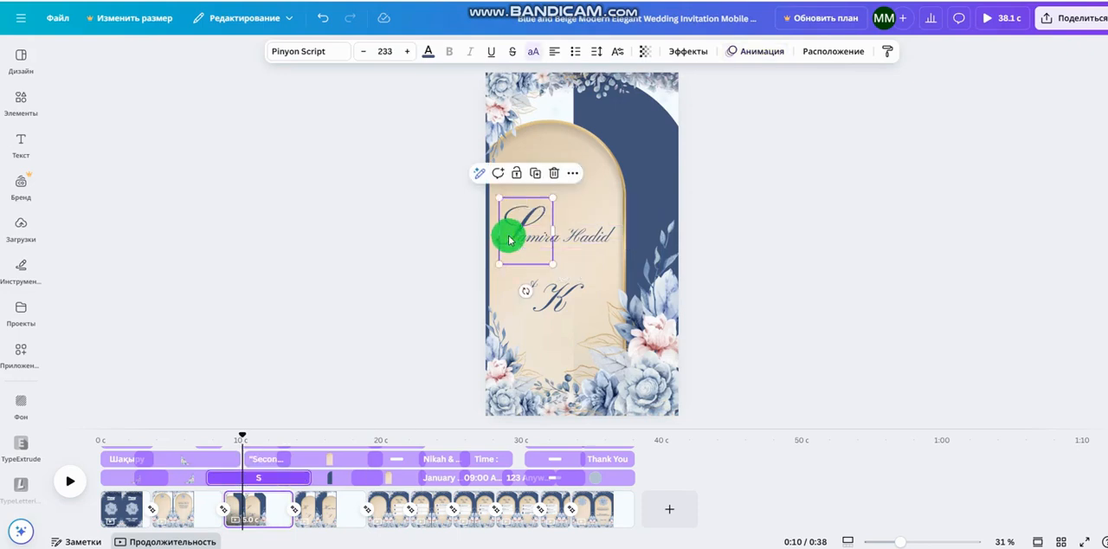
double_click(572, 236)
key(BackSpace)
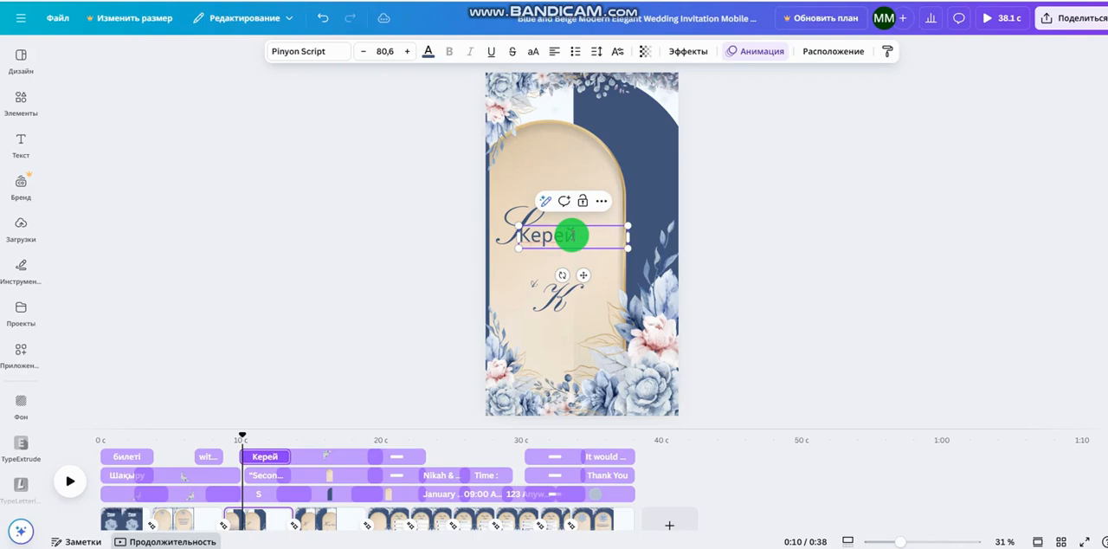
text(Керей Сереи)
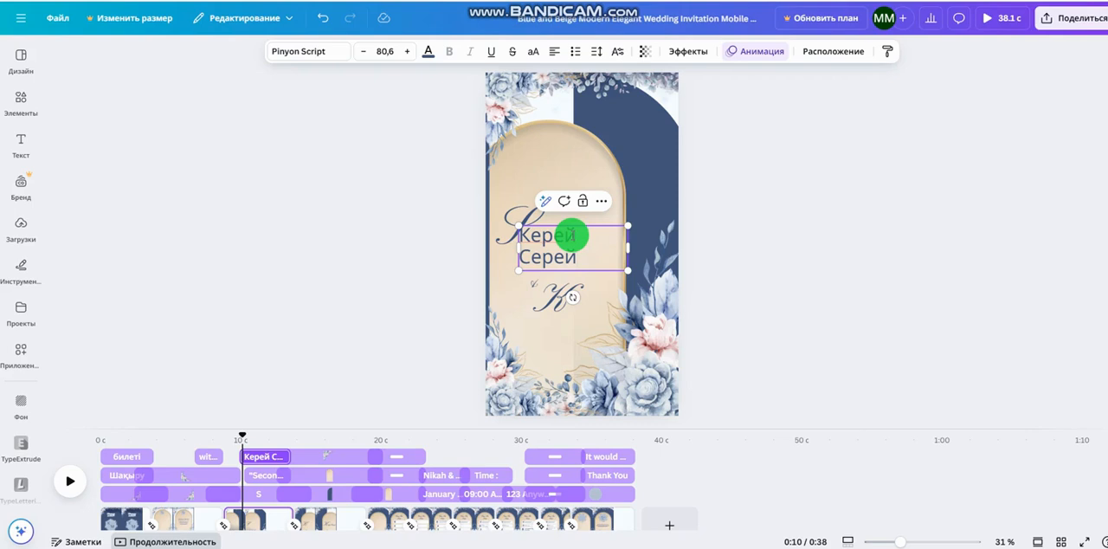
key(BackSpace)
text(М)
click(727, 199)
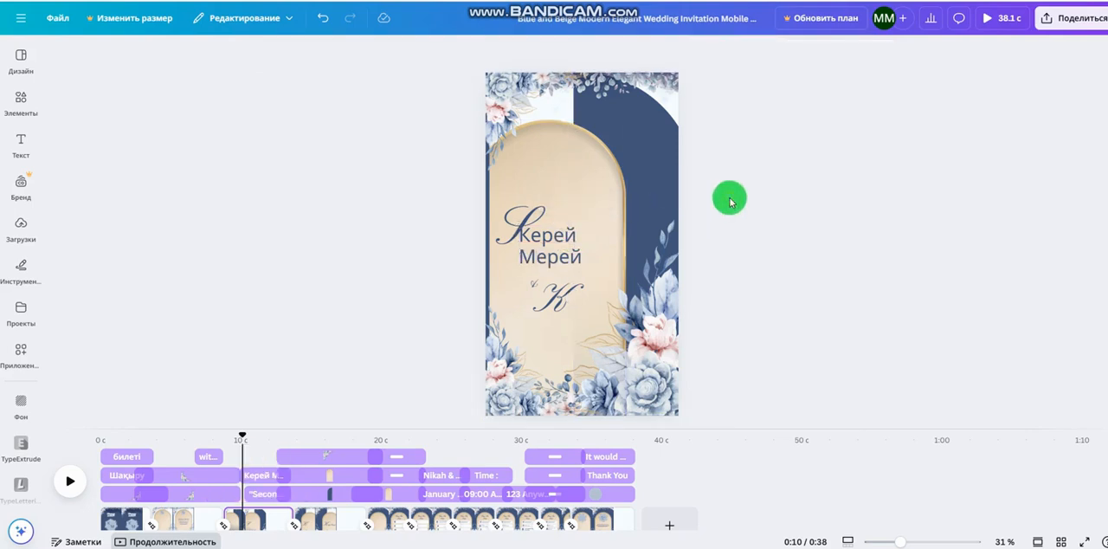
Delete the decorative K, ampersand and S initials from the third page
click(561, 303)
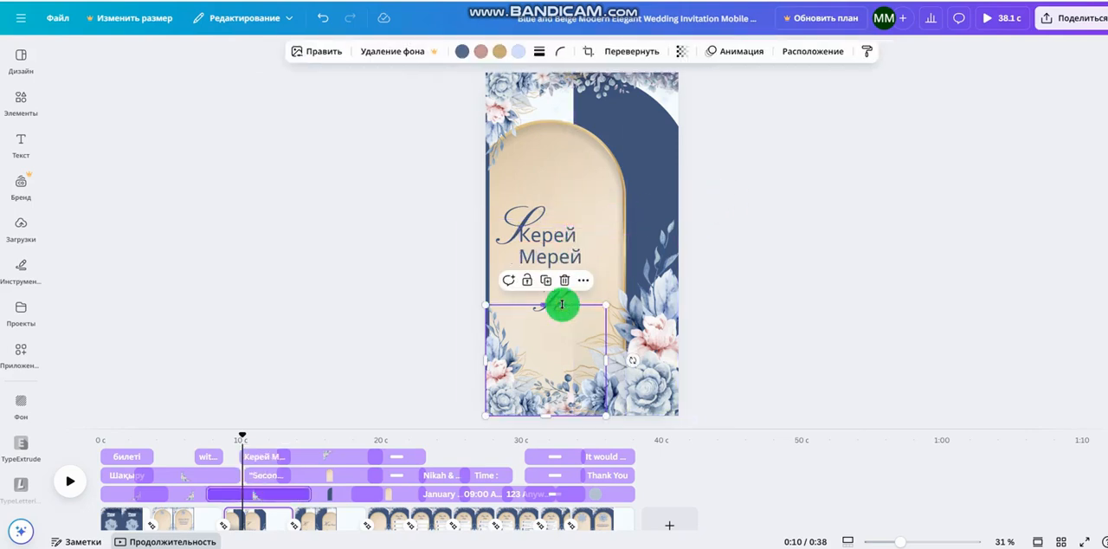
key(Delete)
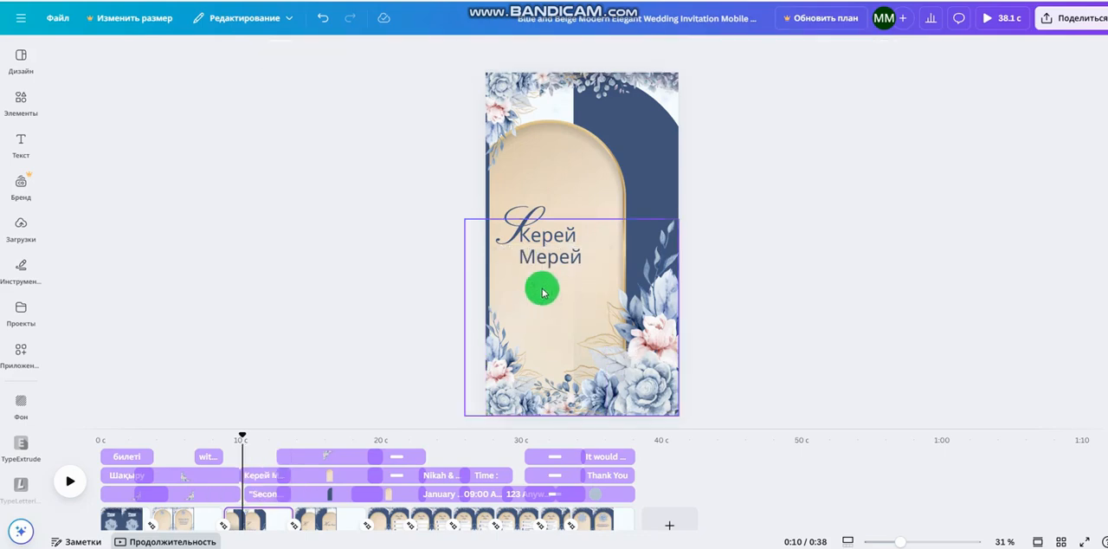
click(535, 286)
key(Delete)
click(527, 219)
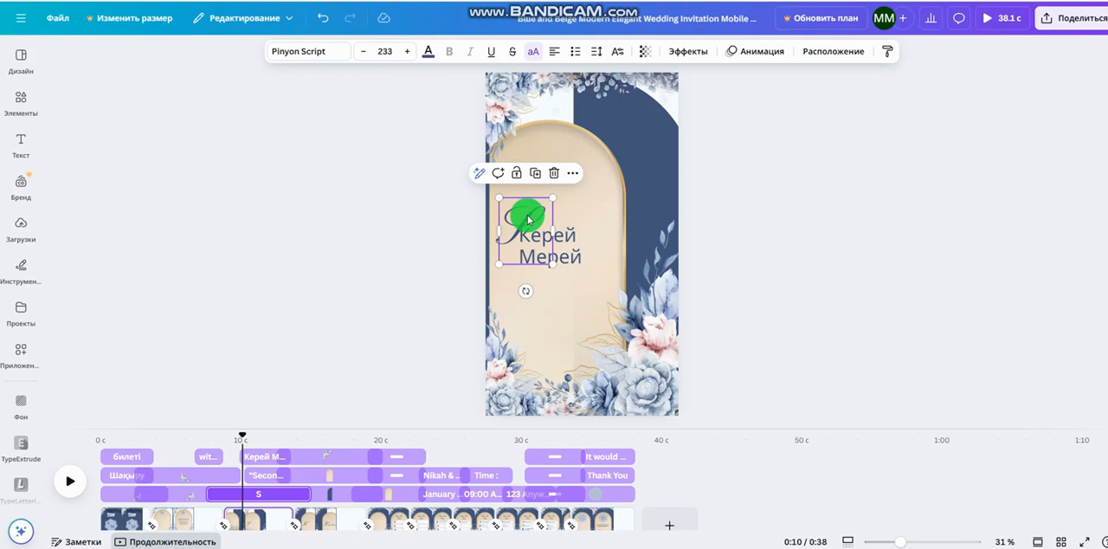
key(Delete)
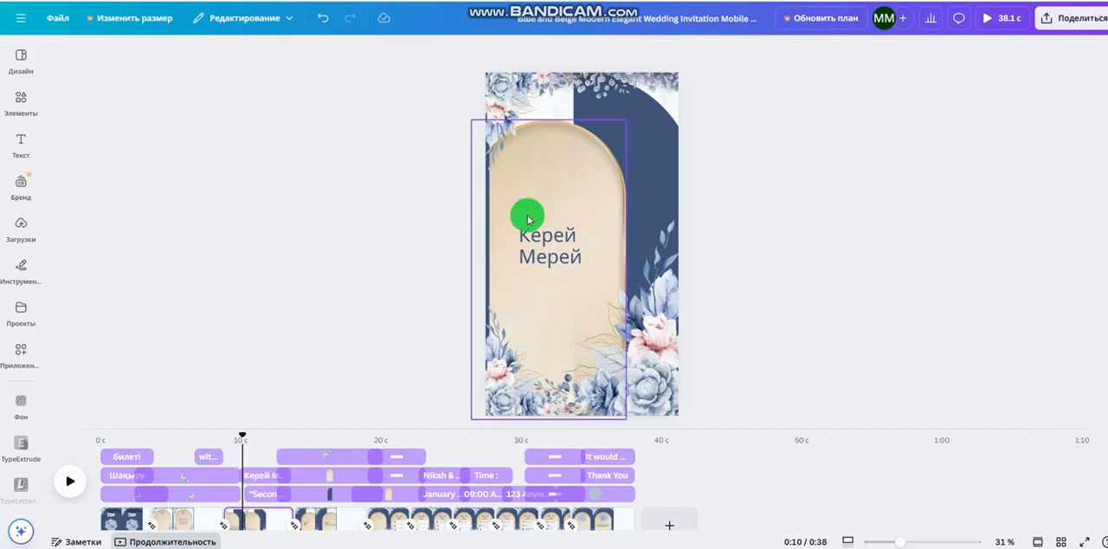
Play the third page until its subtitle appears, and move the couple's names up so they sit above it
click(67, 492)
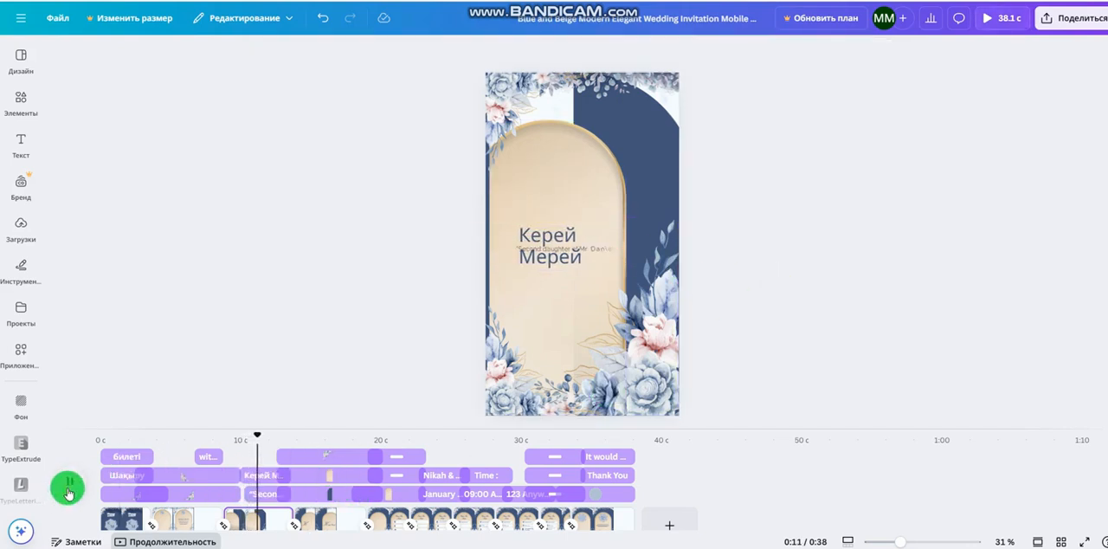
click(69, 491)
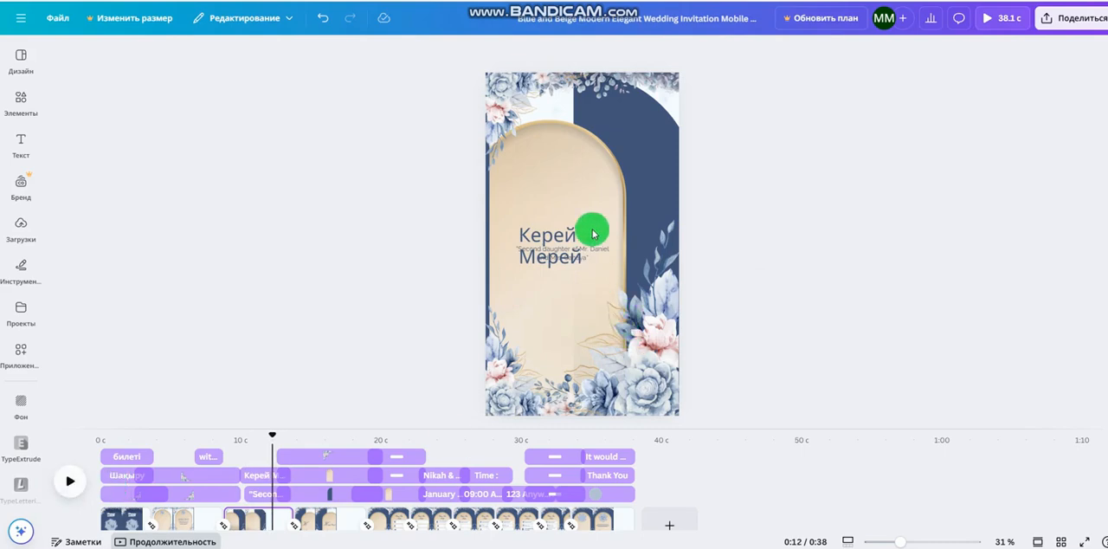
click(592, 257)
drag(591, 257, 581, 229)
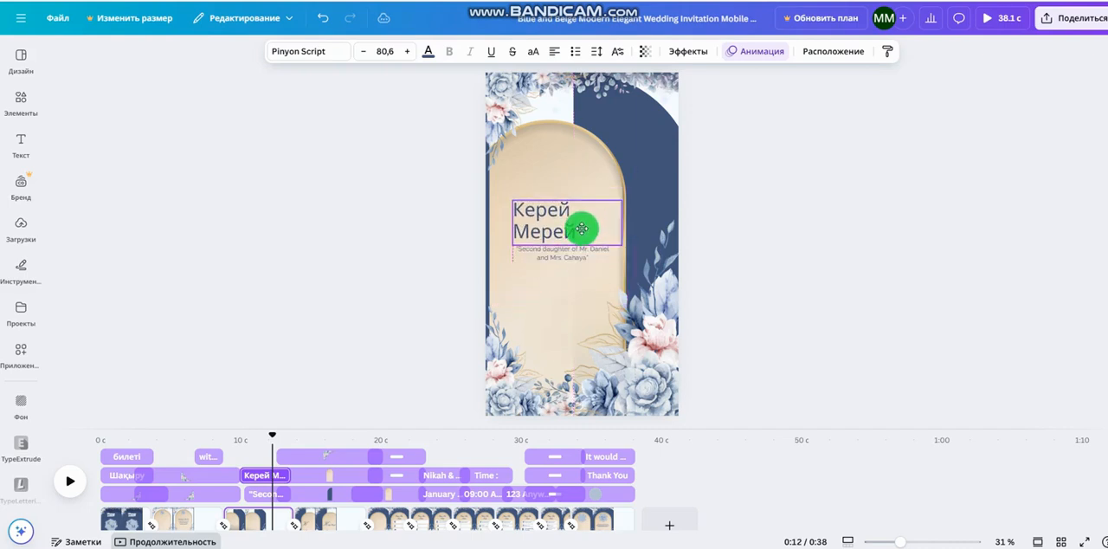
click(727, 273)
Replace the subtitle about the bride's parents with "балаларымыздың қуанышына"
click(605, 257)
click(606, 258)
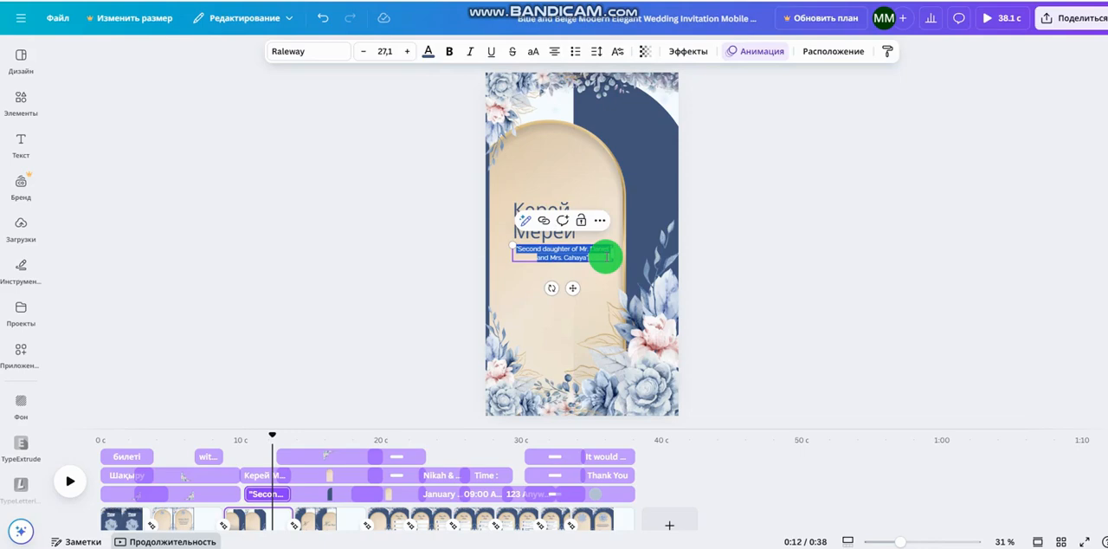
text(балаларымыздың қуанышына)
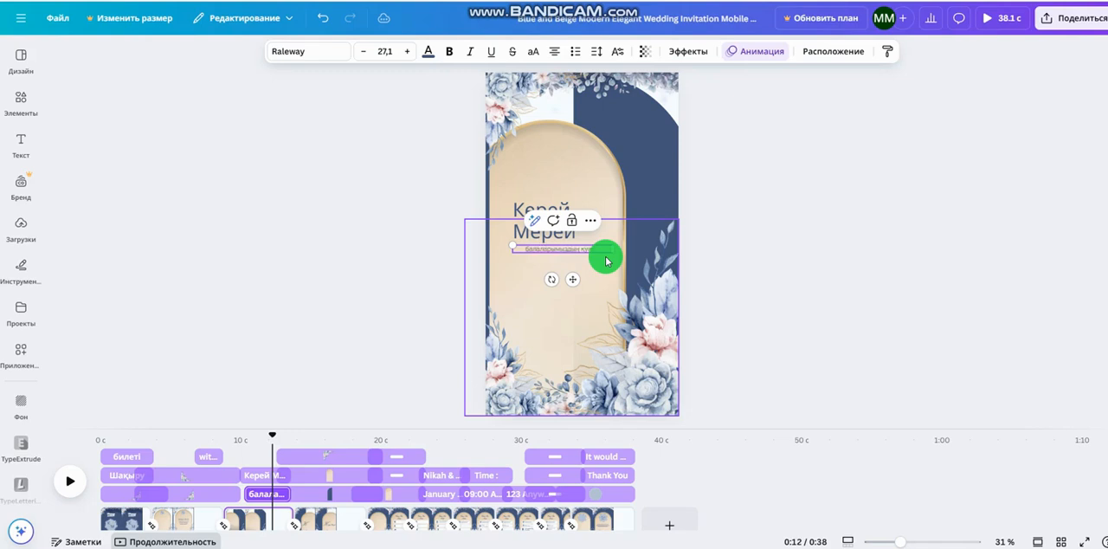
click(835, 318)
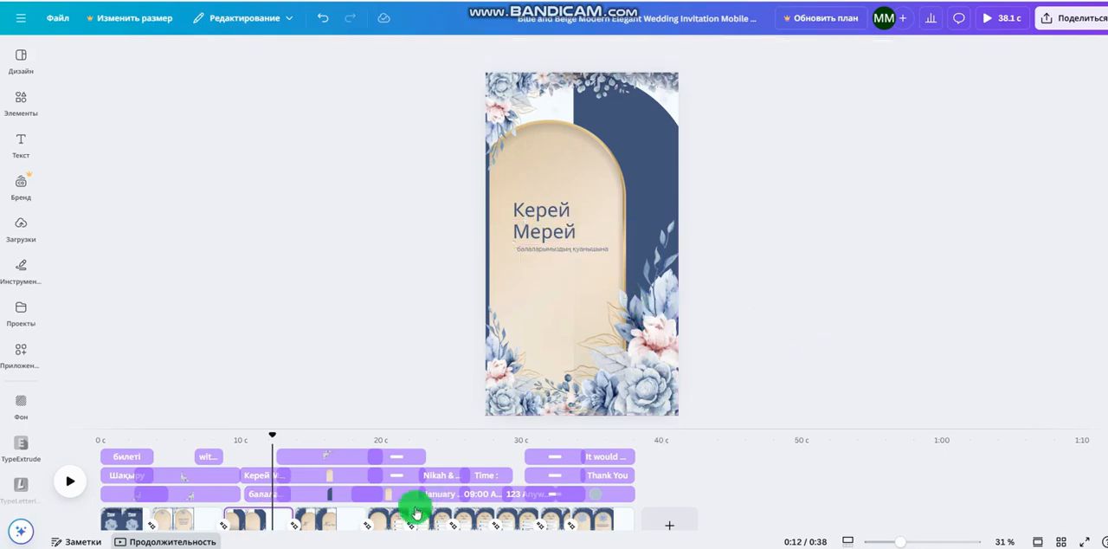
Replace the "Save The Date" heading on the fifth page with "Той мерзімі"
click(321, 521)
drag(321, 522, 498, 500)
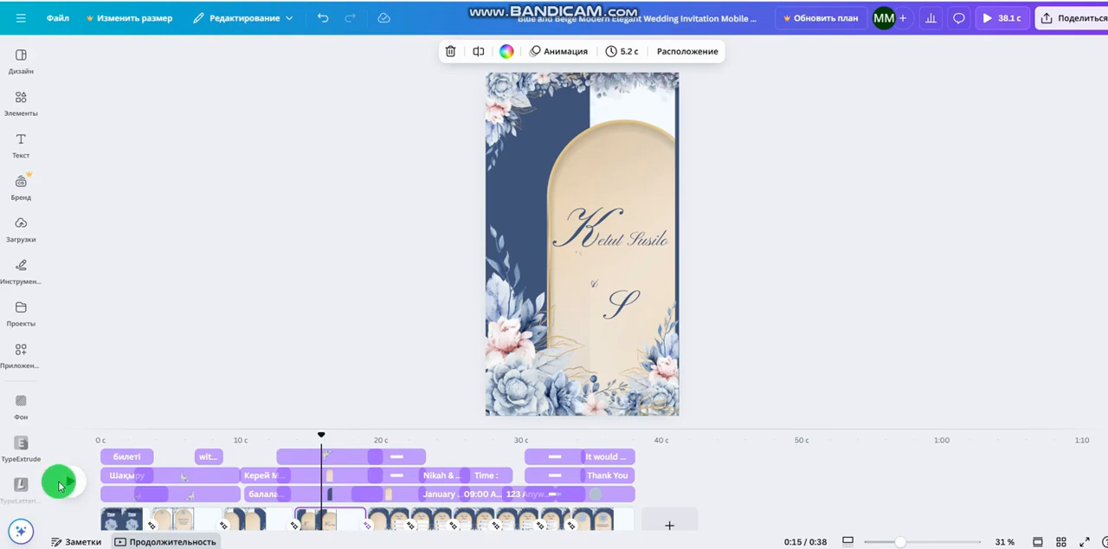
click(62, 483)
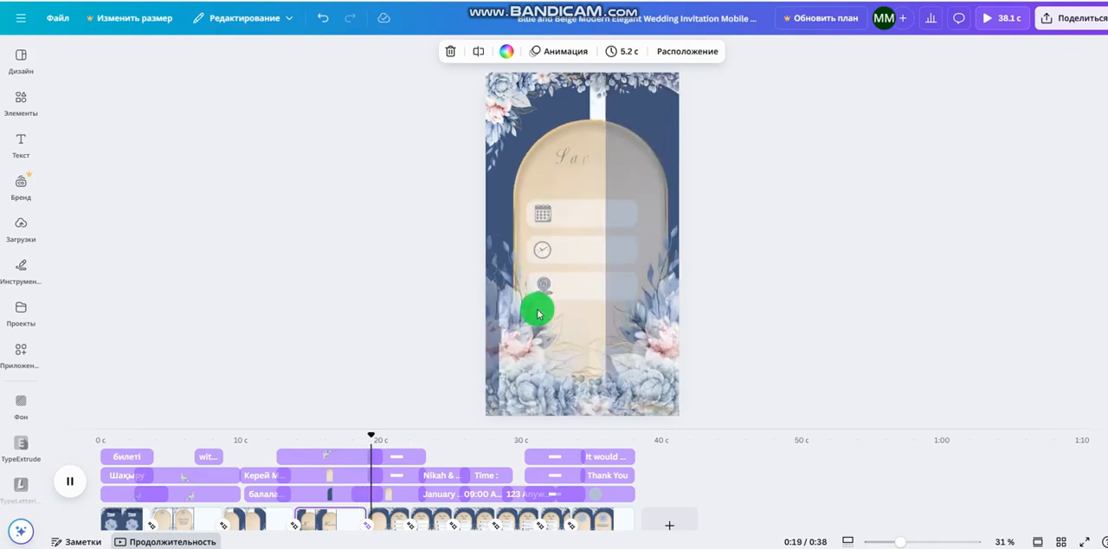
click(69, 481)
drag(375, 517, 386, 530)
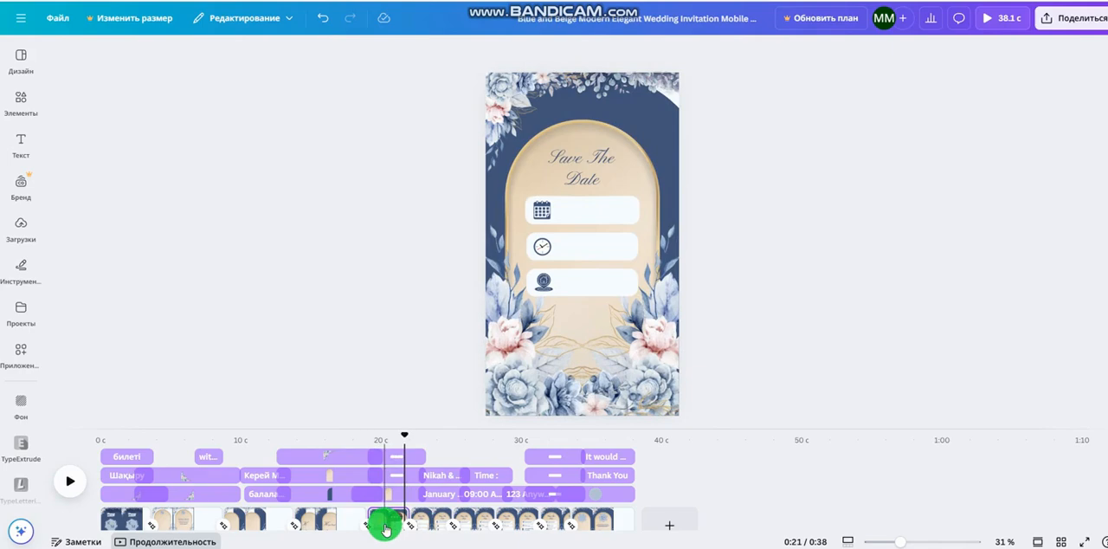
click(593, 159)
click(594, 159)
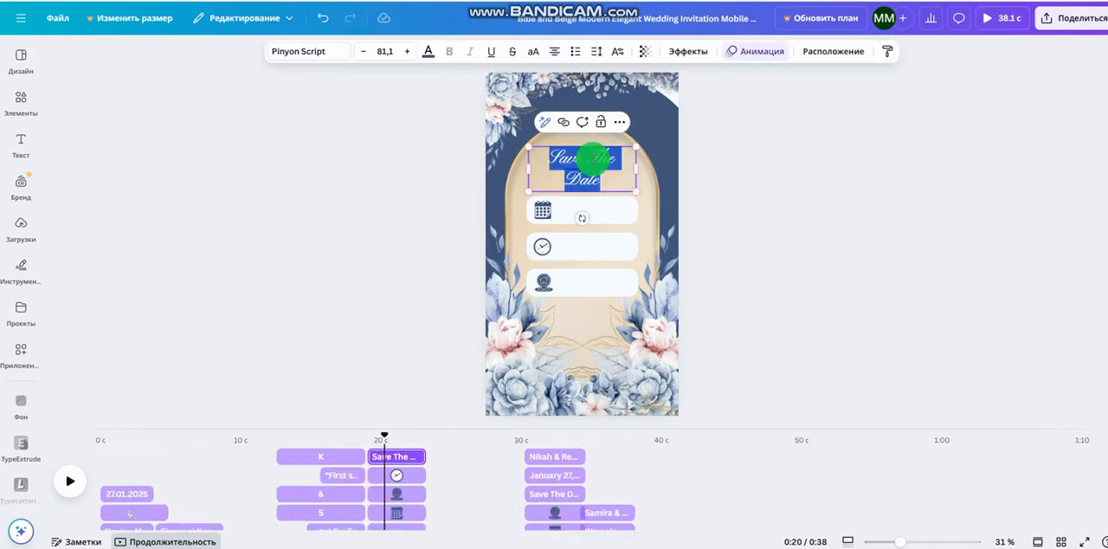
text(Б)
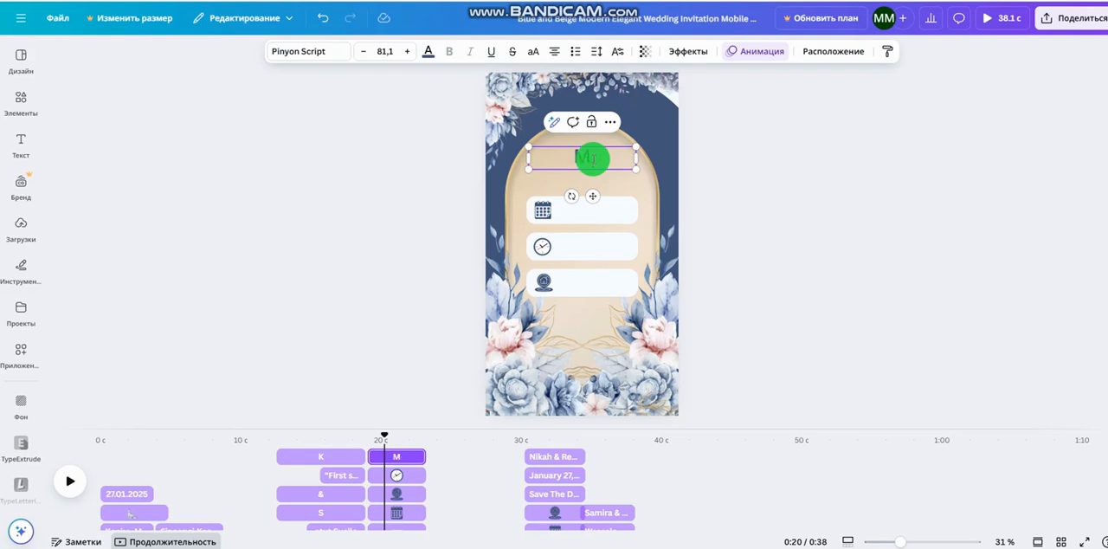
text(ой мерзімі)
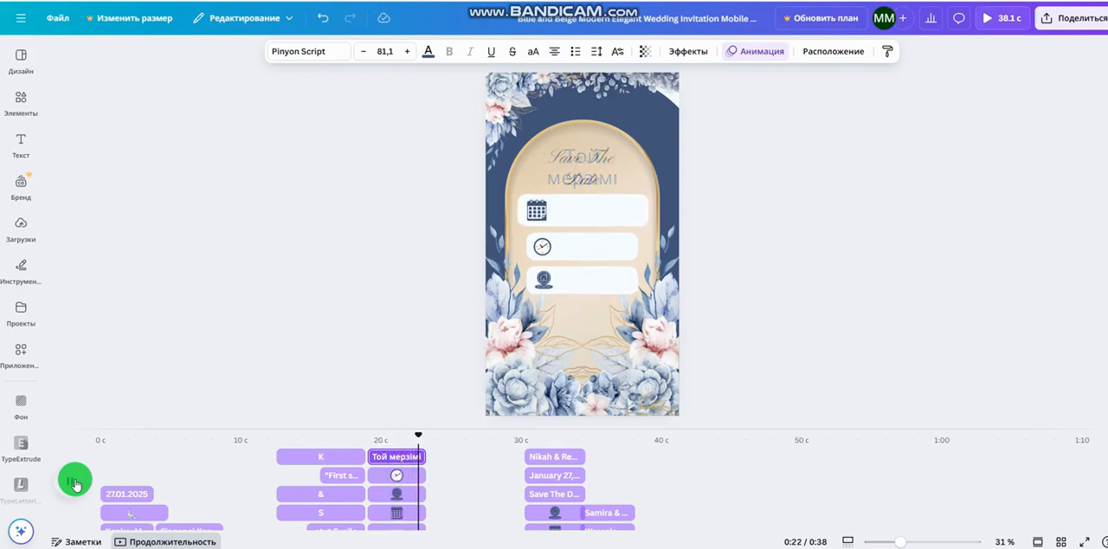
On the sixth page, replace "Nikah & Reception" with "Дала рестораны" and set the date below it to January 27, 2025
click(75, 483)
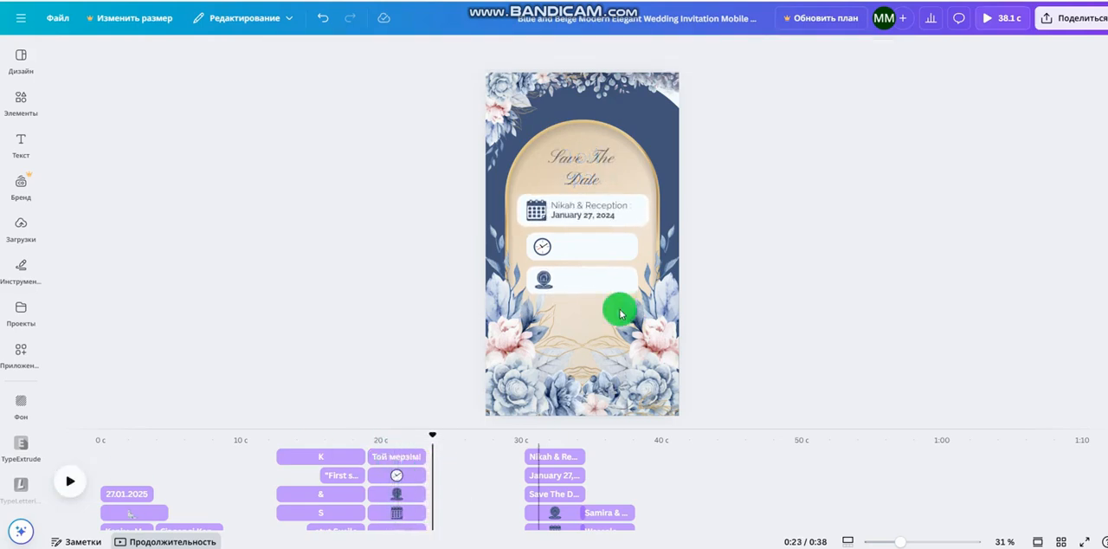
click(632, 204)
click(625, 206)
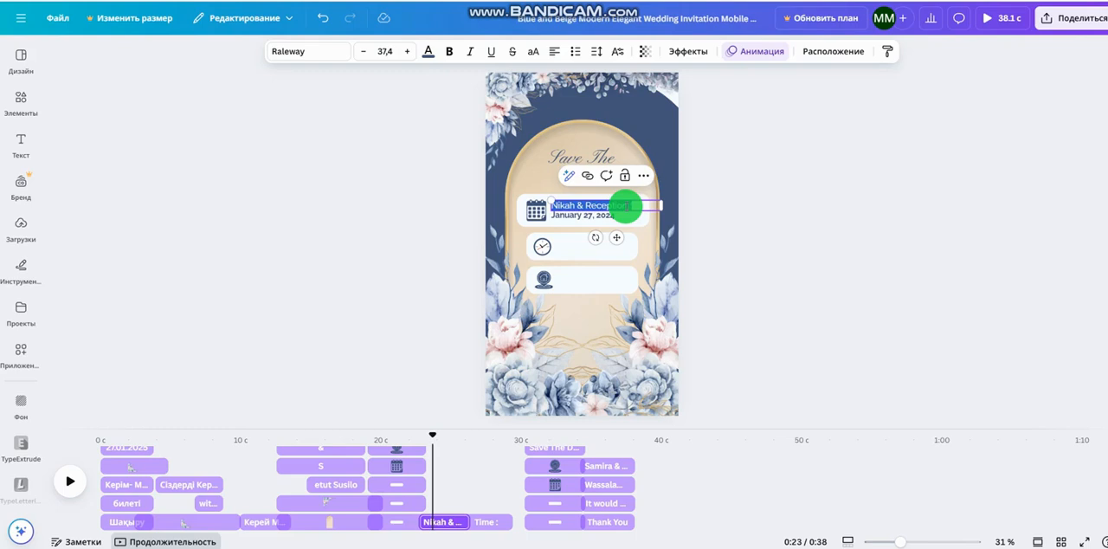
key(BackSpace)
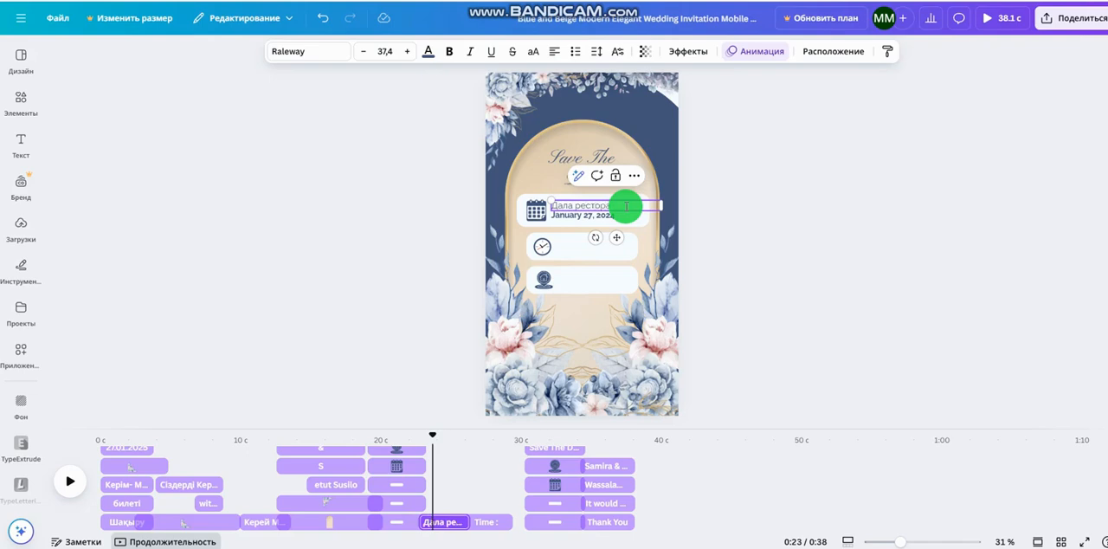
double_click(619, 214)
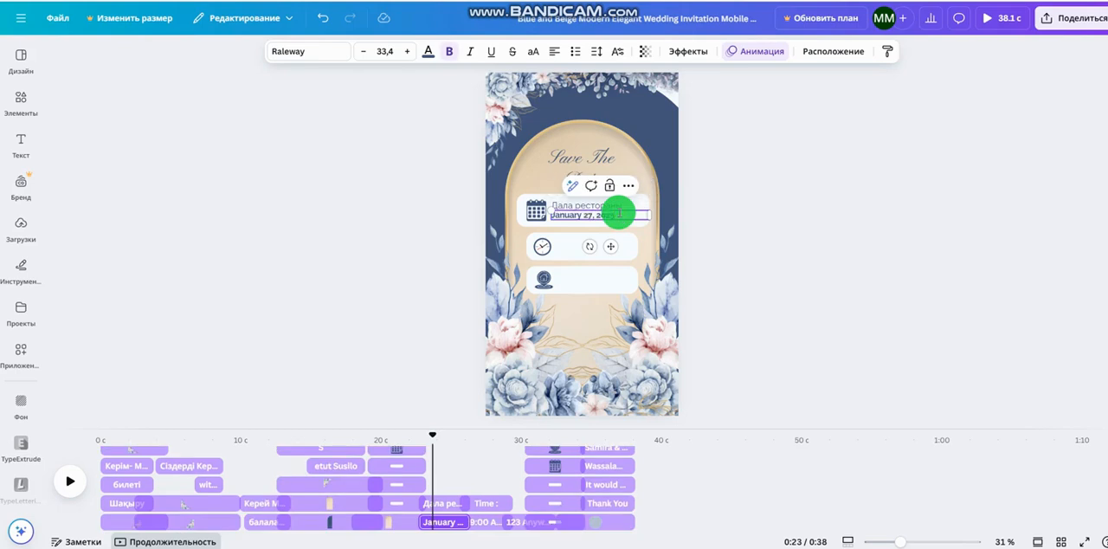
click(742, 240)
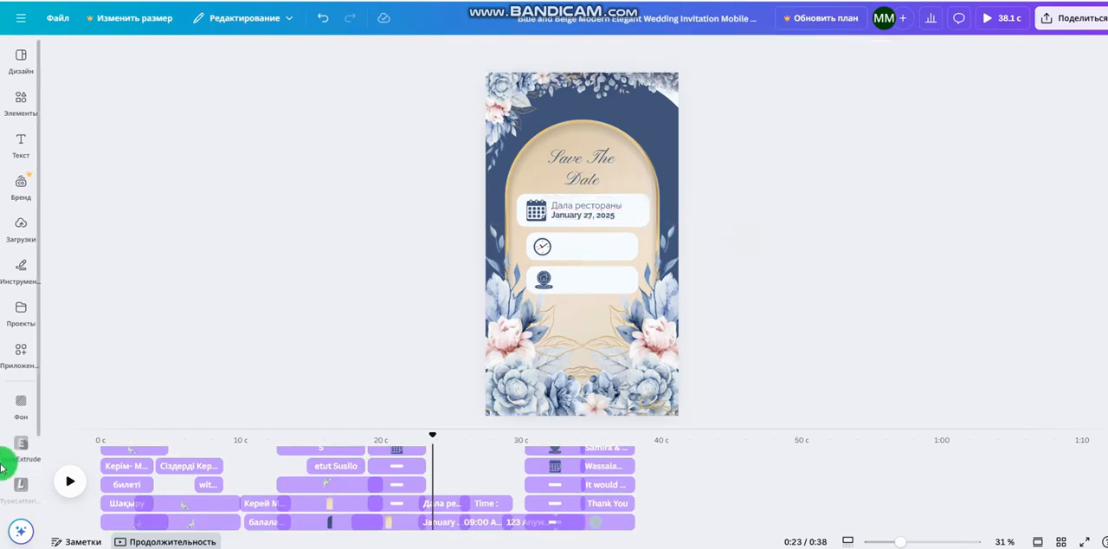
Set the event time beside the clock on the seventh page to 18:00 and resume the playback
click(82, 481)
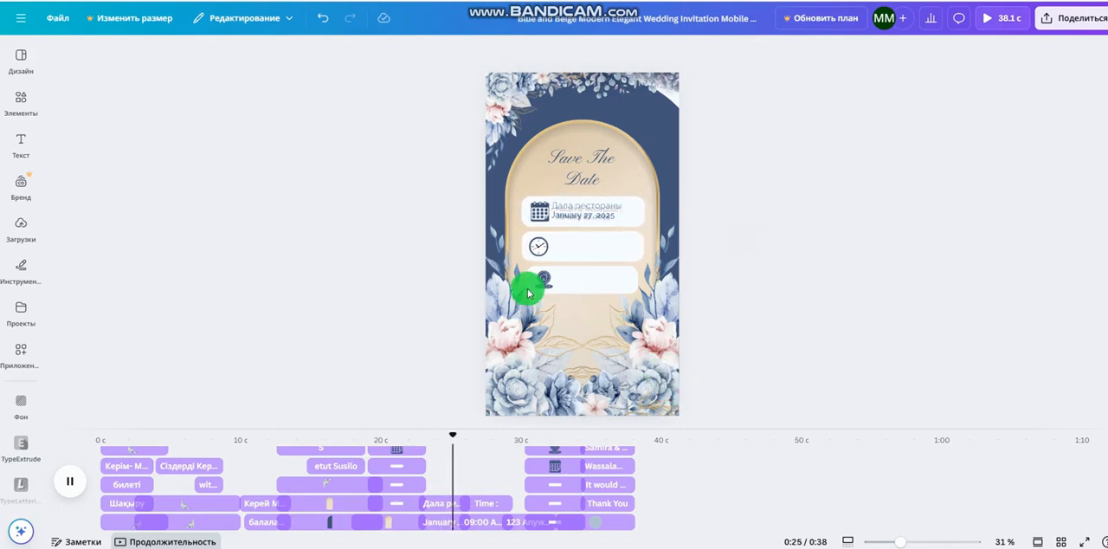
click(70, 481)
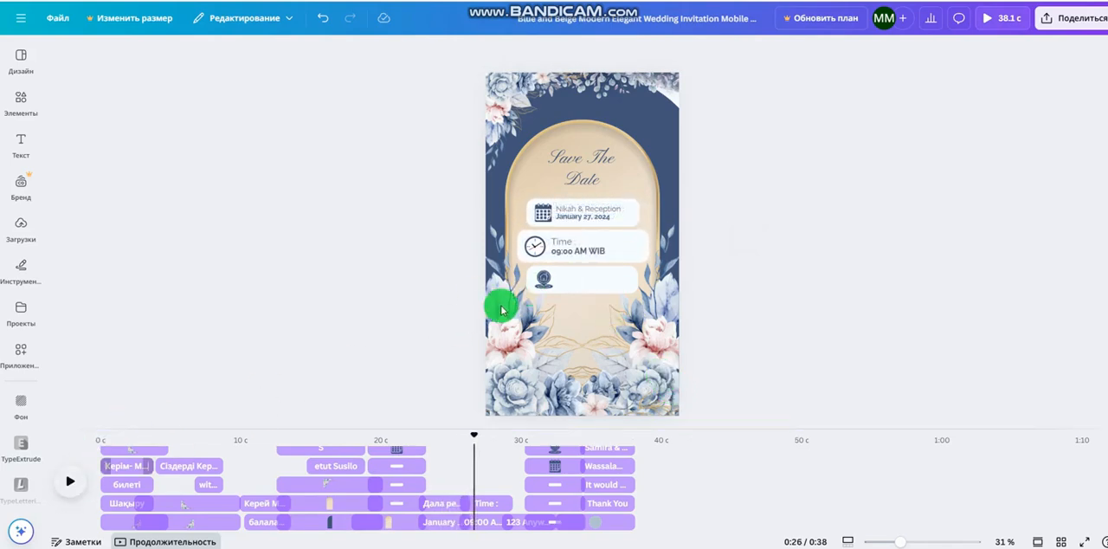
click(604, 254)
click(604, 252)
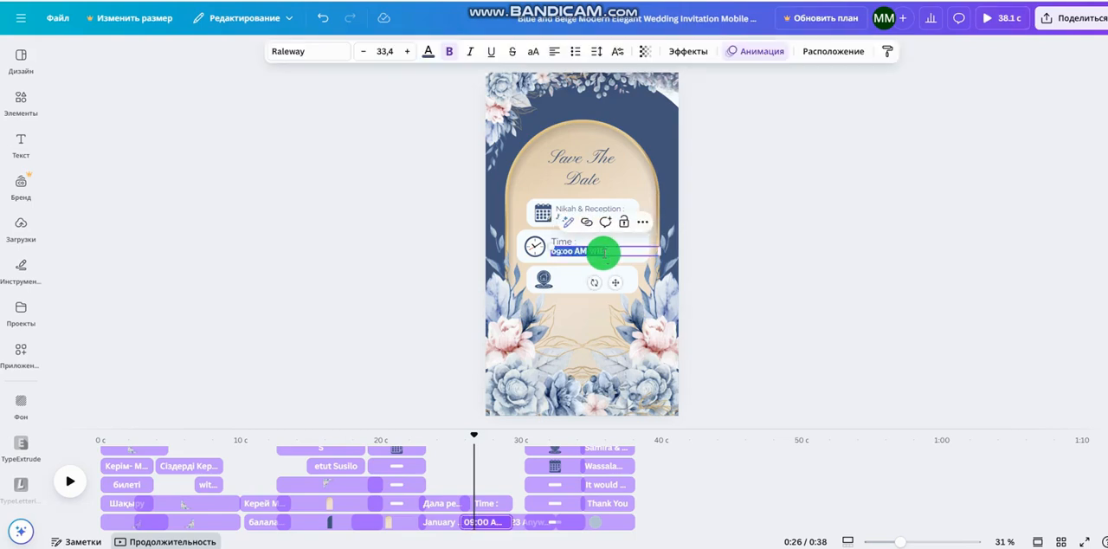
text(18:00)
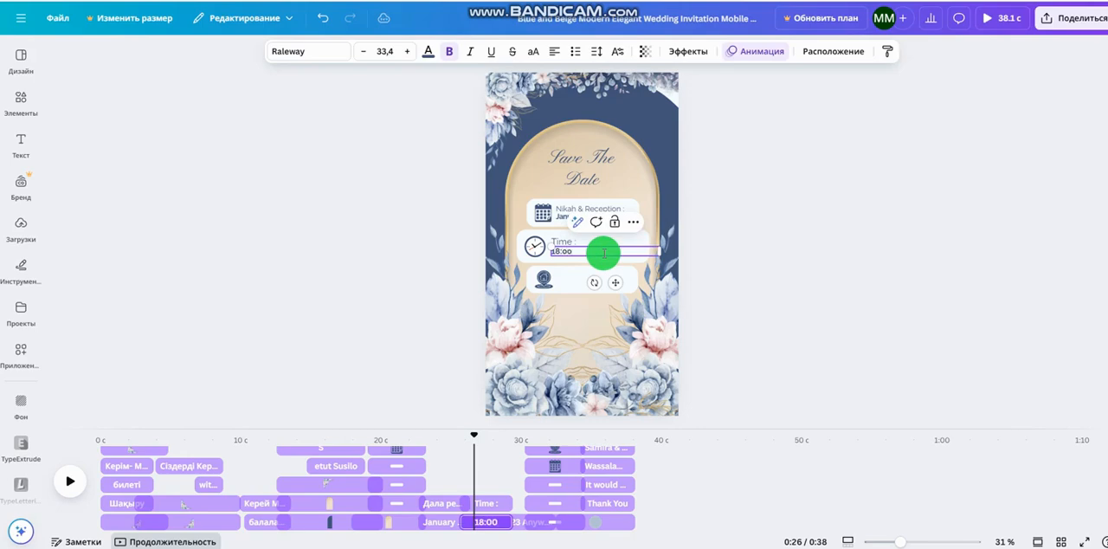
click(704, 309)
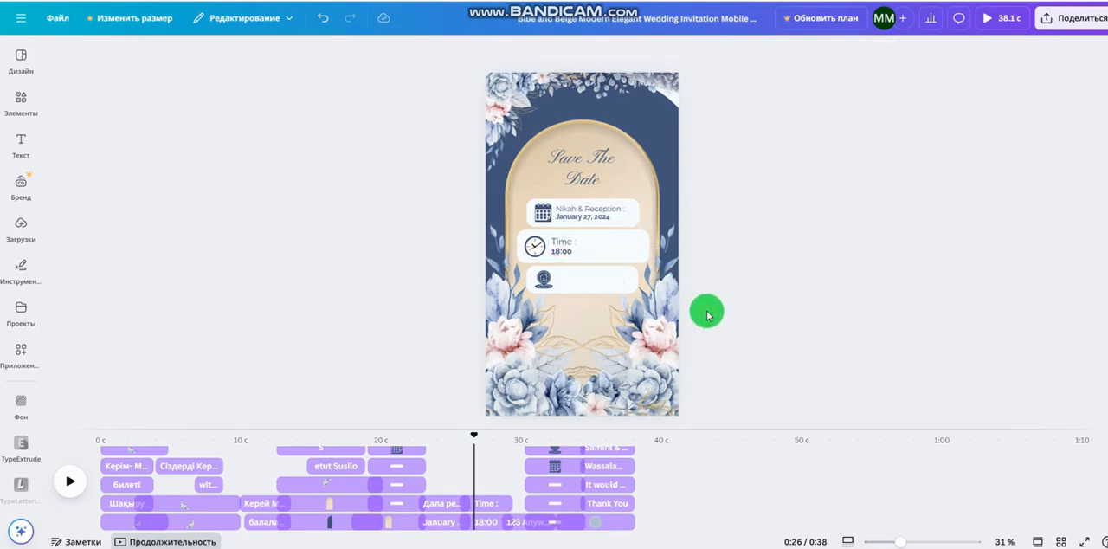
click(71, 486)
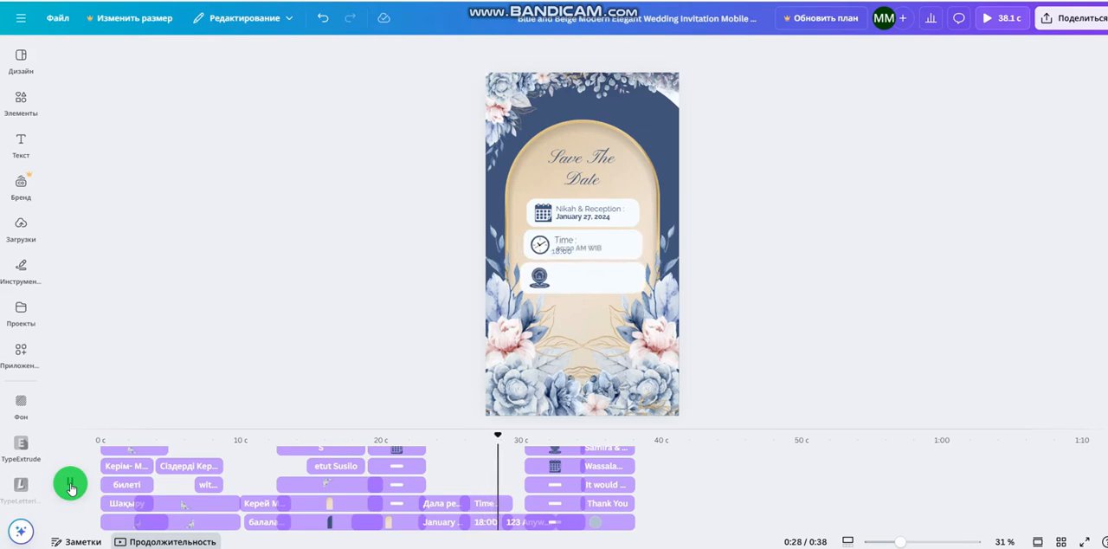
Pause the playback on the eighth page and replace the address beside the location icon with "Жезказган қаласы"
click(71, 486)
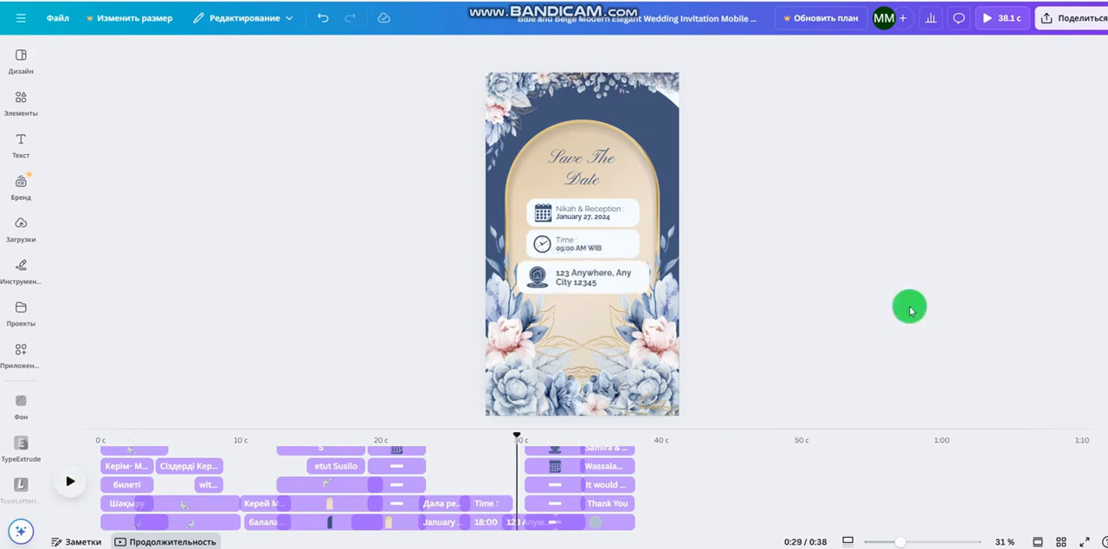
click(604, 277)
click(603, 277)
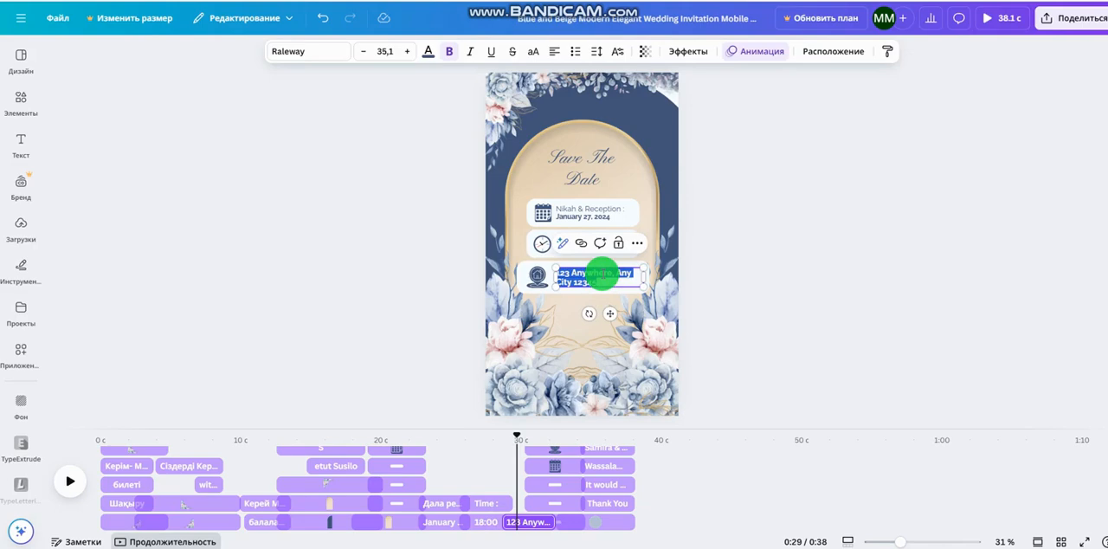
text(ж)
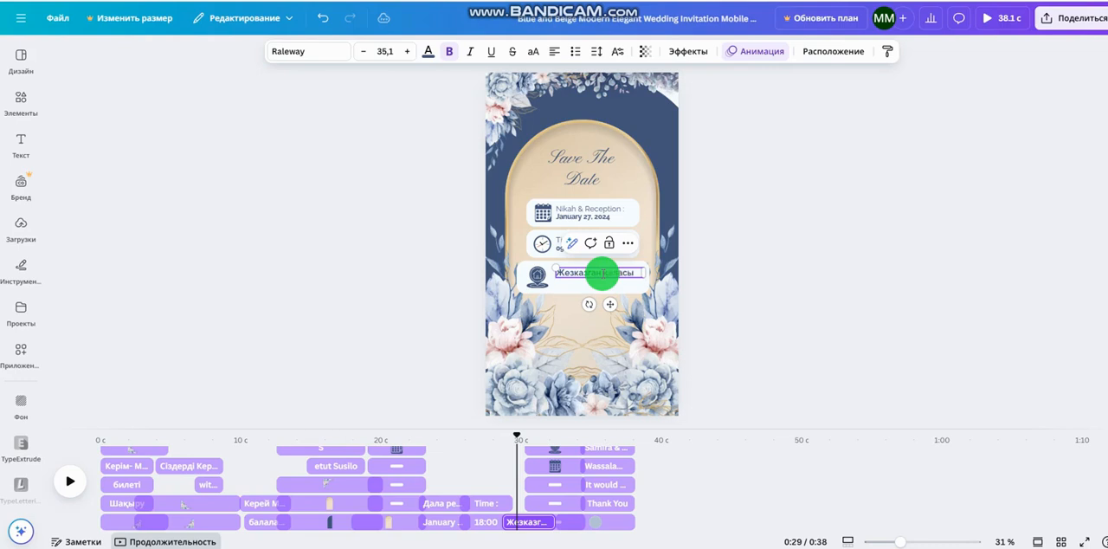
click(786, 277)
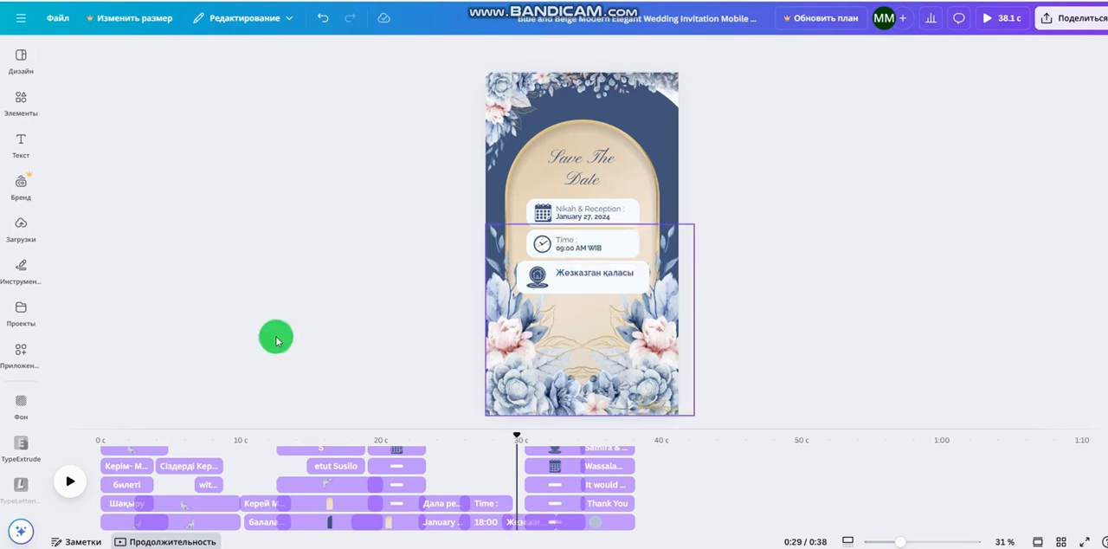
On the last page, replace the "Thank You" heading with "Күтеміз!", fit it on one line and centre it in the floral circle
click(75, 495)
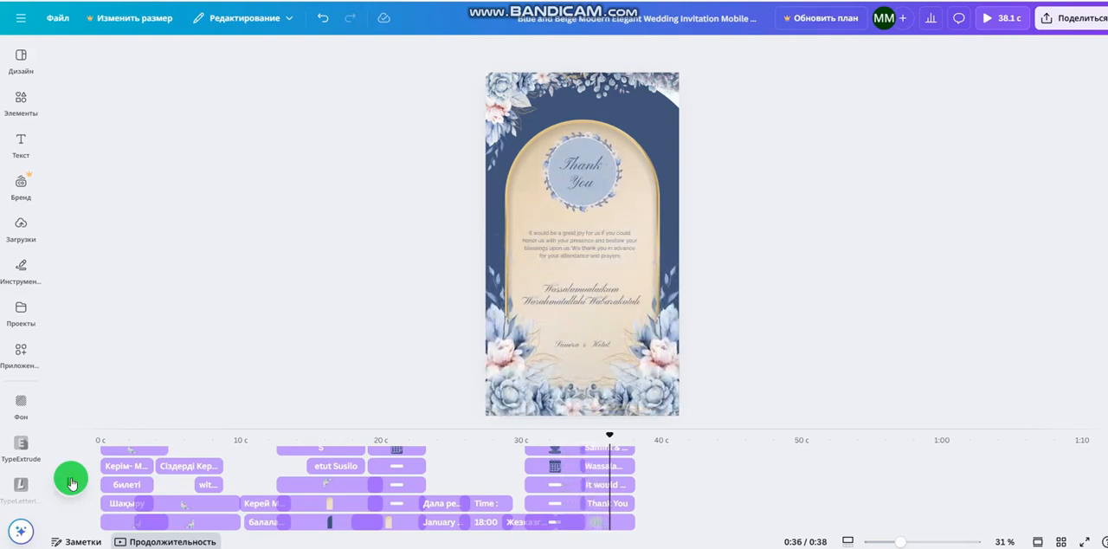
click(71, 481)
click(603, 176)
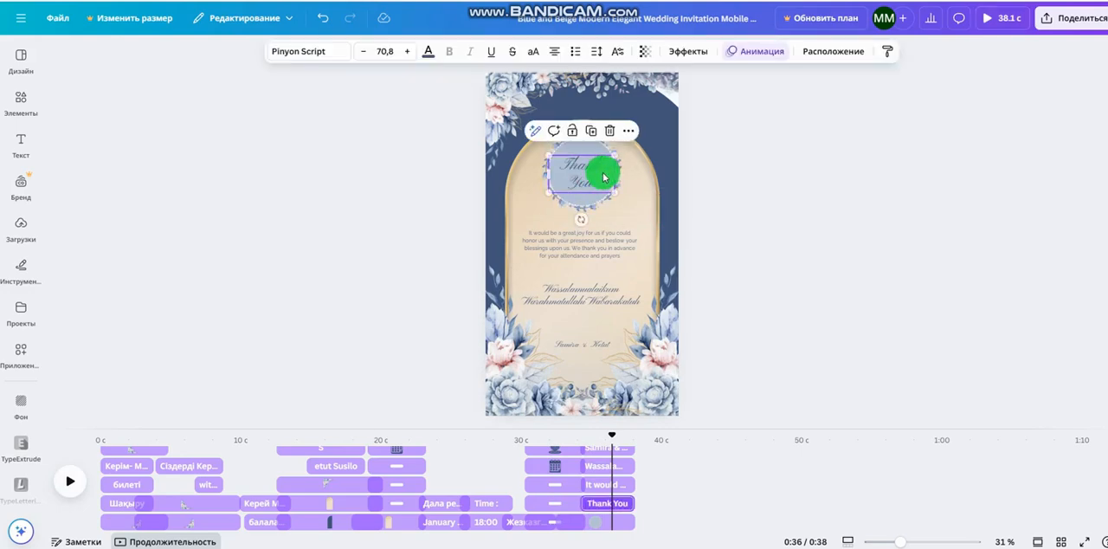
click(603, 177)
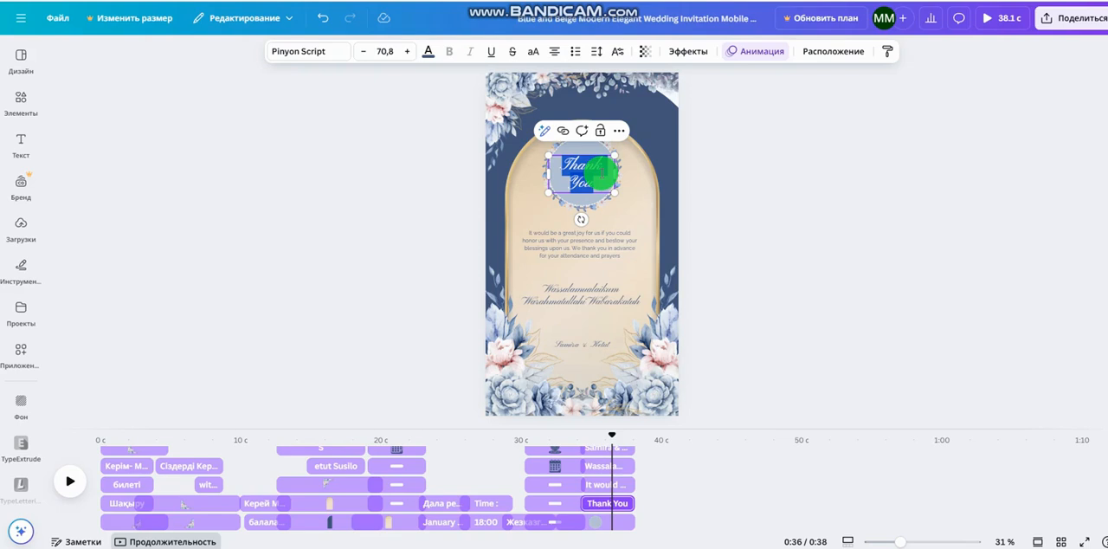
text(Күтеміз)
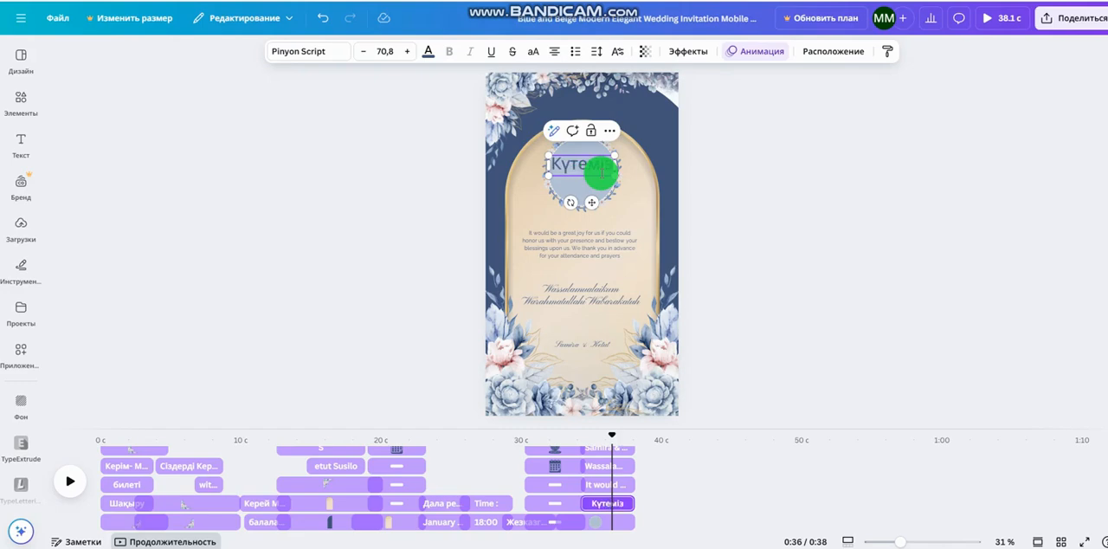
text(утеміз!)
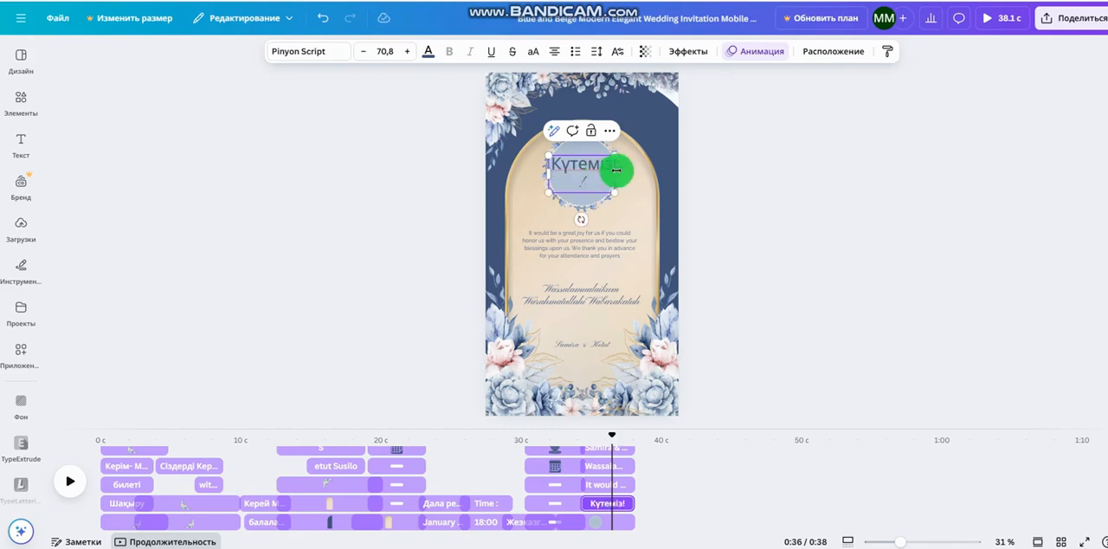
drag(616, 170, 589, 213)
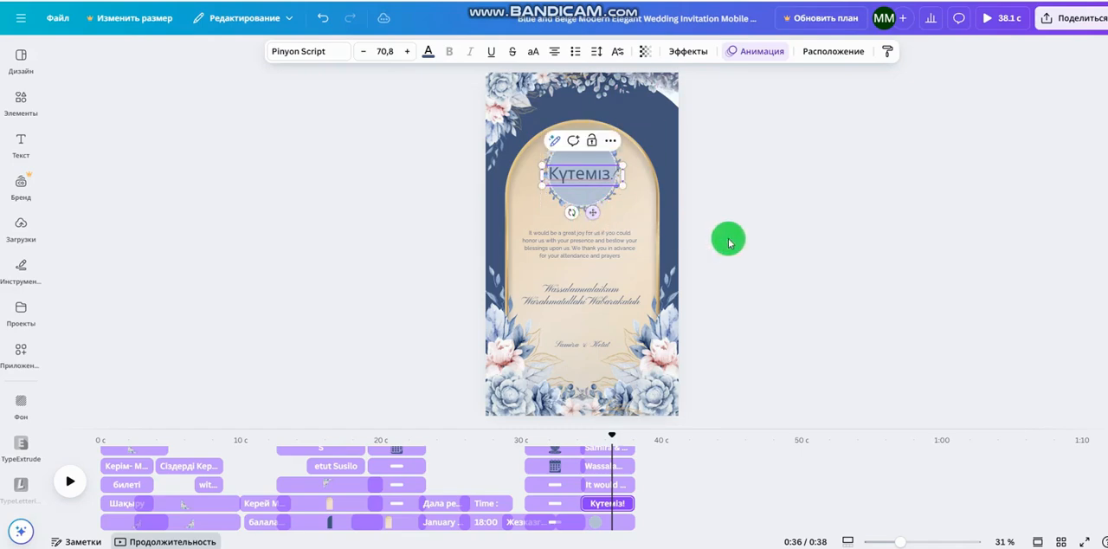
click(740, 239)
Replace the closing greeting on the last page with "той иелері" and the hosts' names, and delete the couple's names below it
click(580, 244)
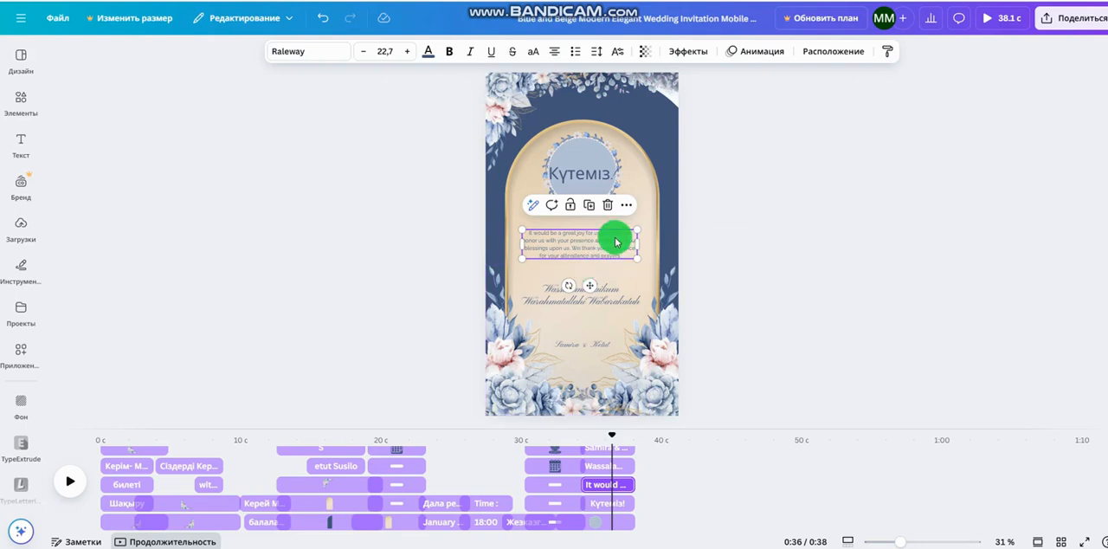
click(806, 287)
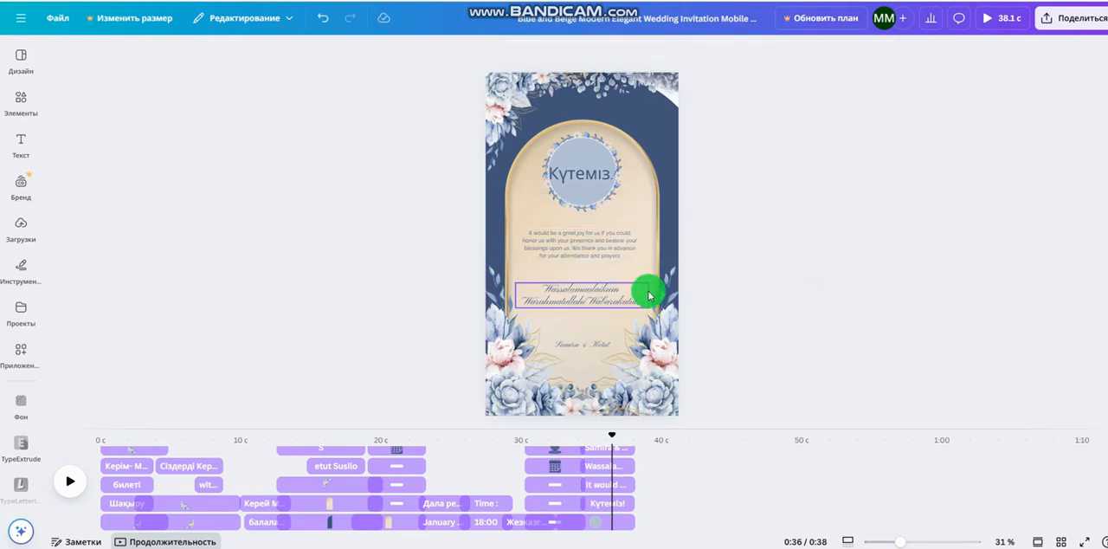
click(633, 303)
double_click(633, 302)
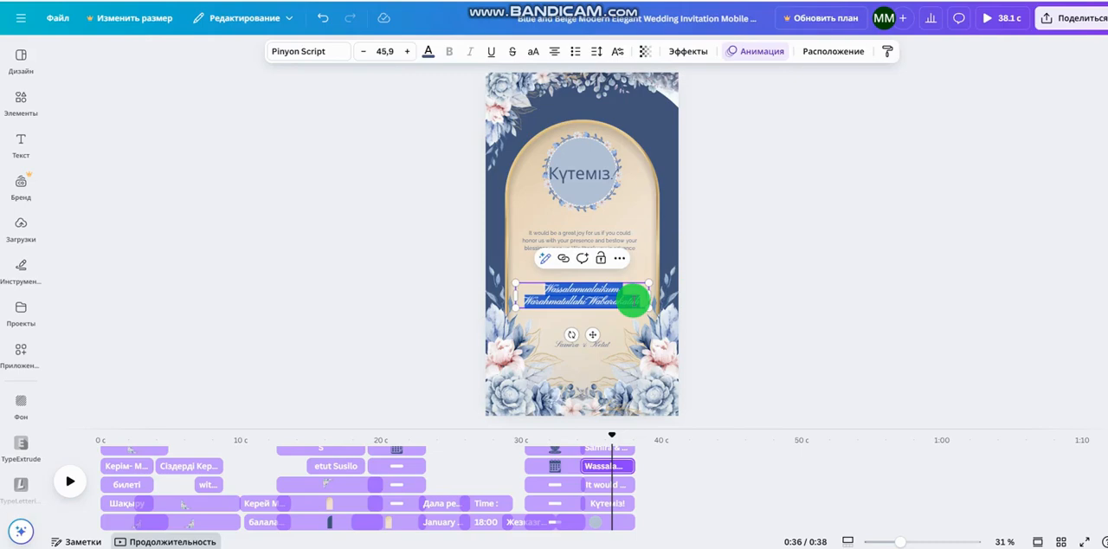
text(той иелері)
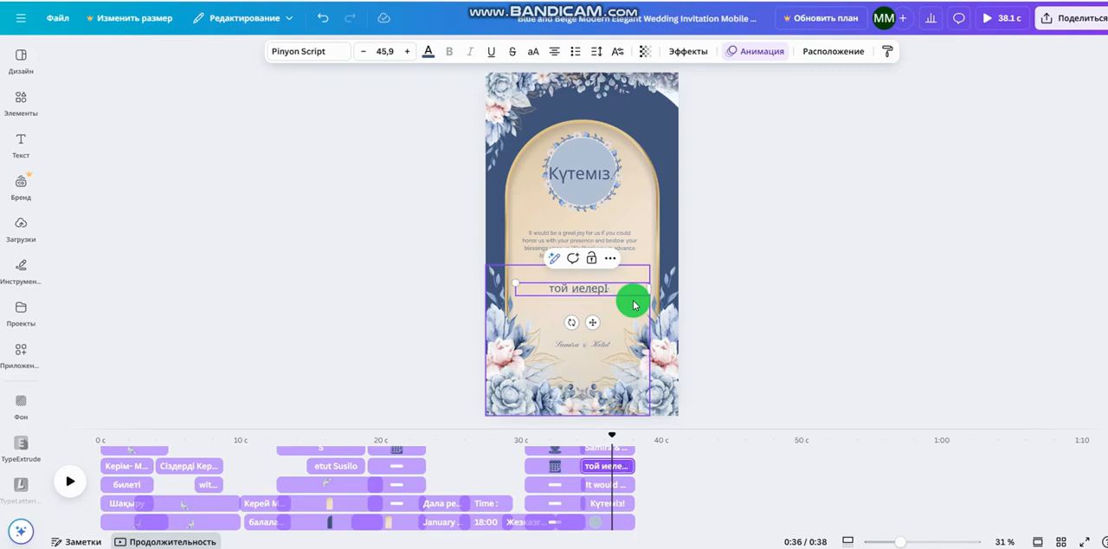
click(633, 300)
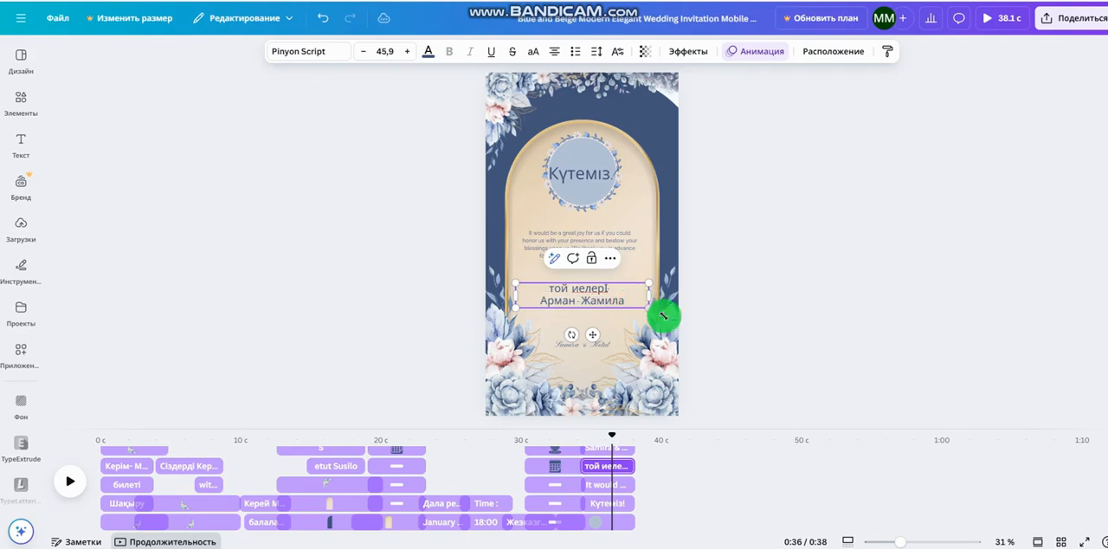
click(588, 345)
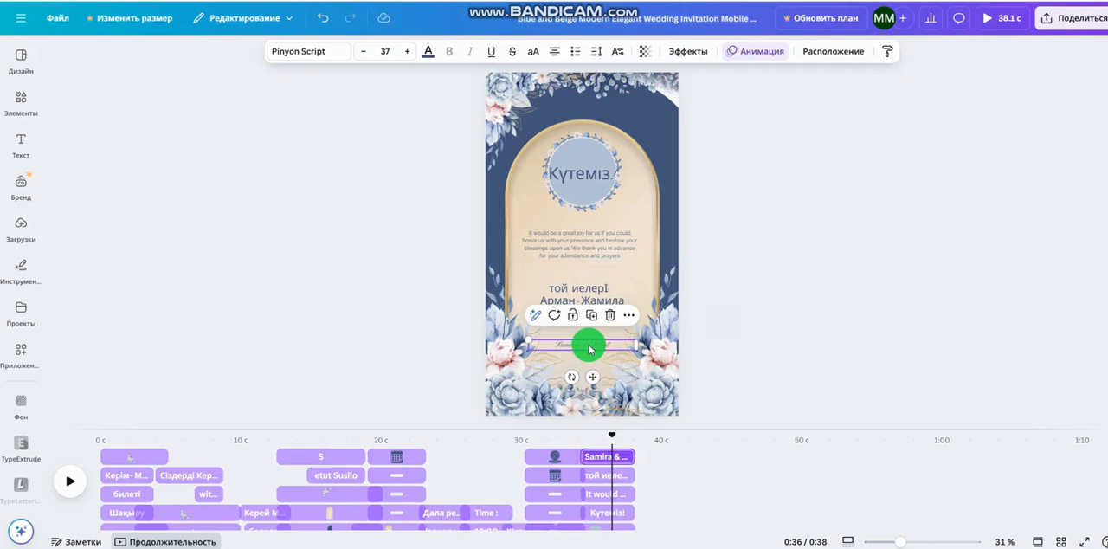
key(Delete)
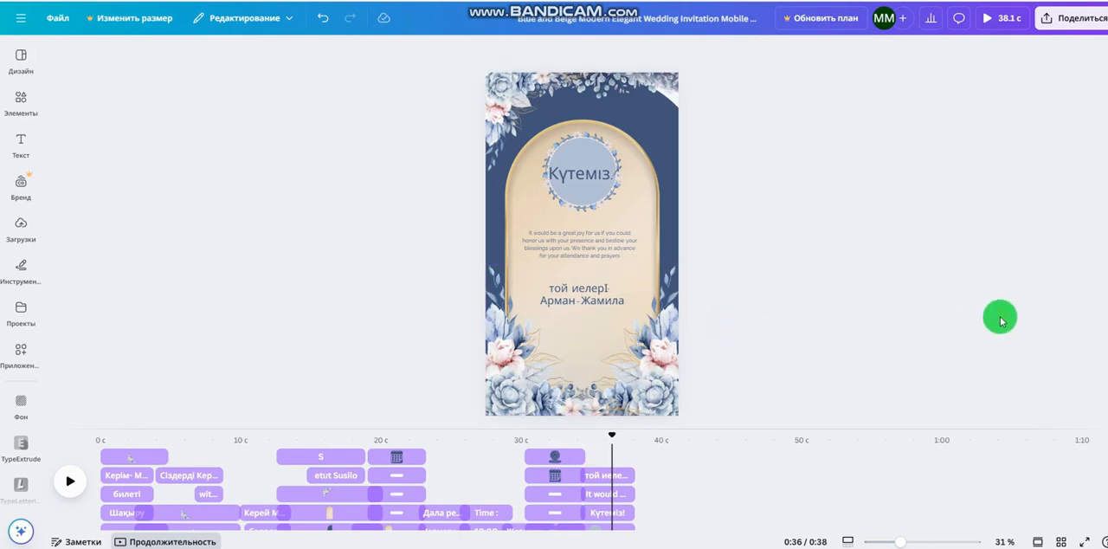
Play the last page to its end, then review the whole invitation from the start and pause on the ninth page
click(71, 492)
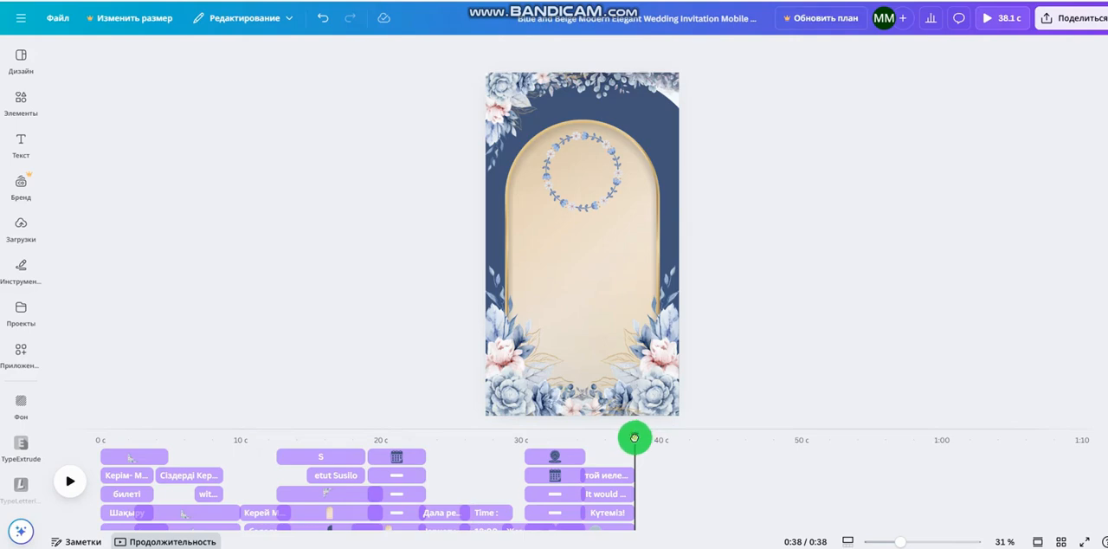
drag(634, 438, 92, 440)
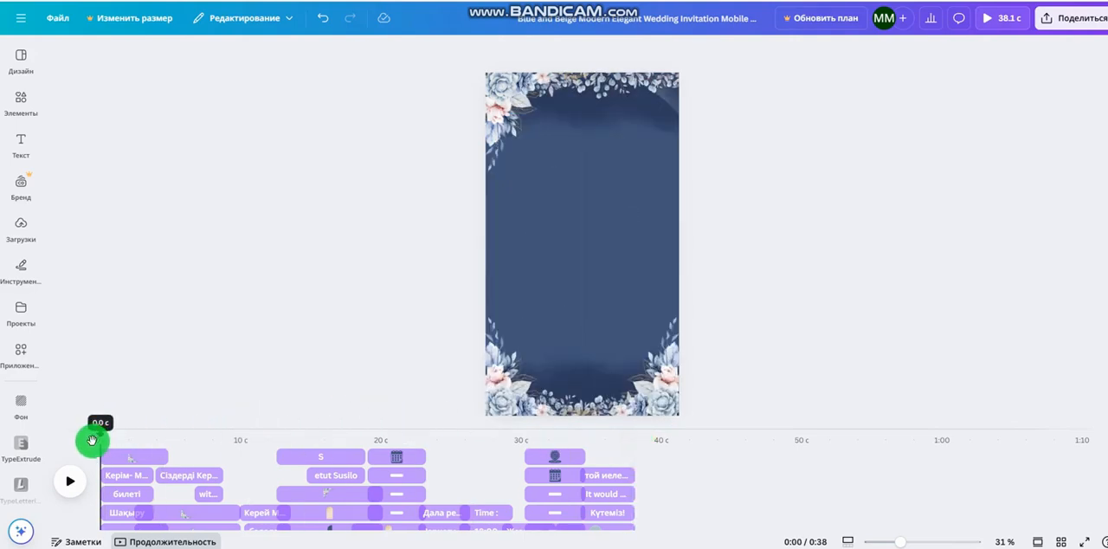
click(77, 490)
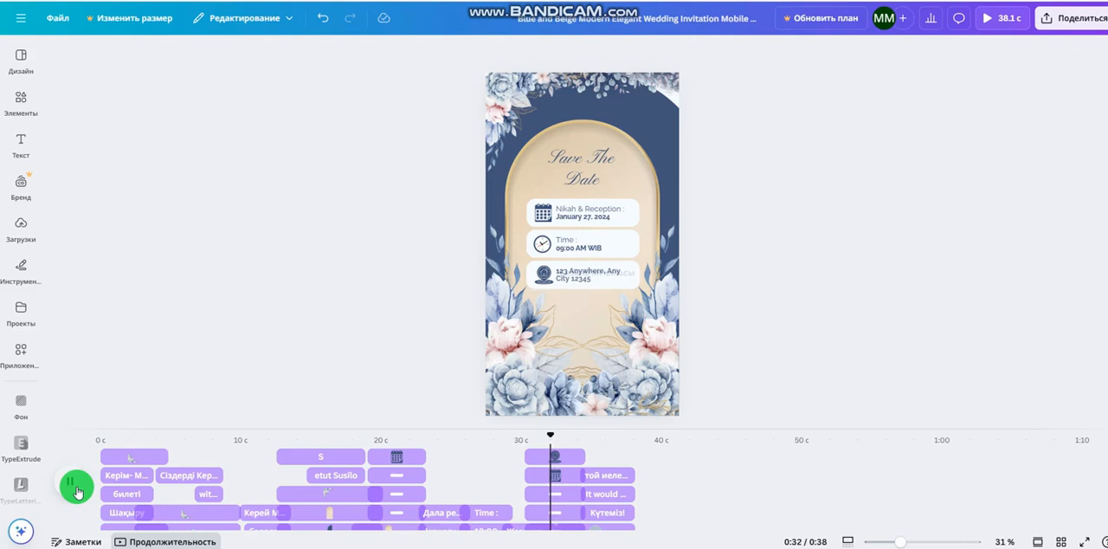
click(76, 488)
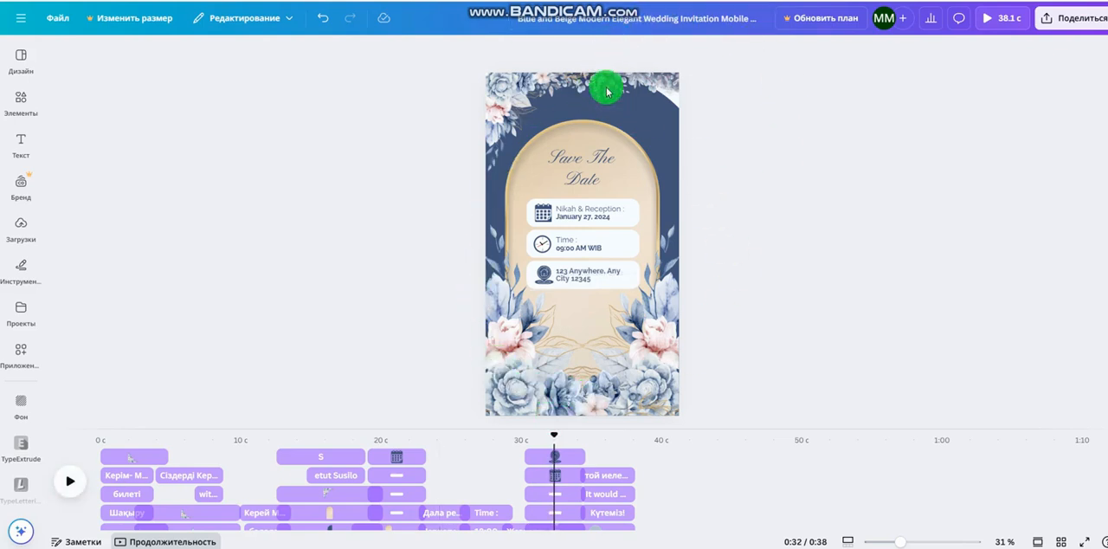
Open the design's download settings, switch the file type to JPG, then set it back to MP4 video
click(1073, 21)
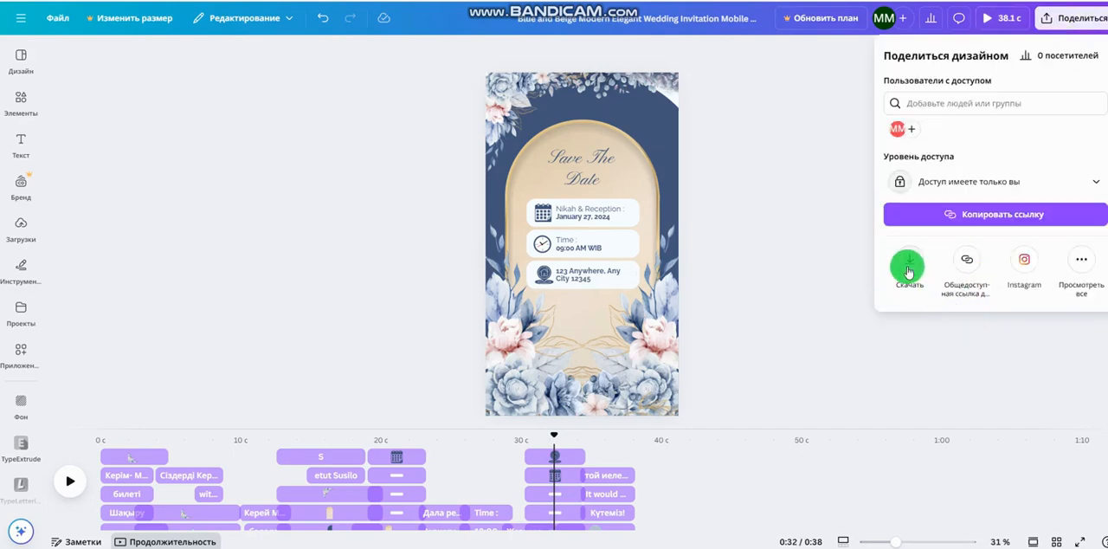
click(908, 271)
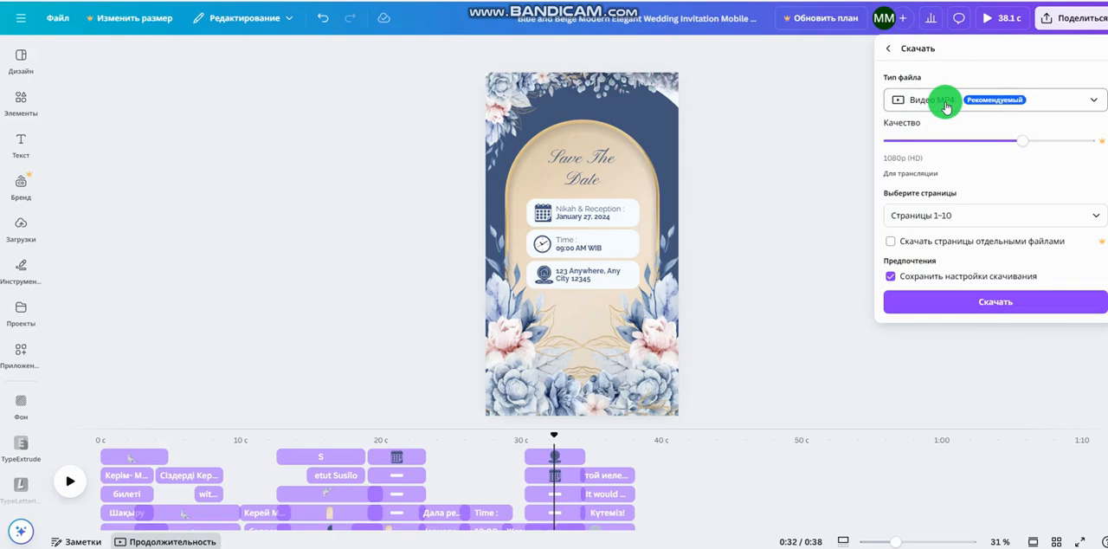
click(945, 106)
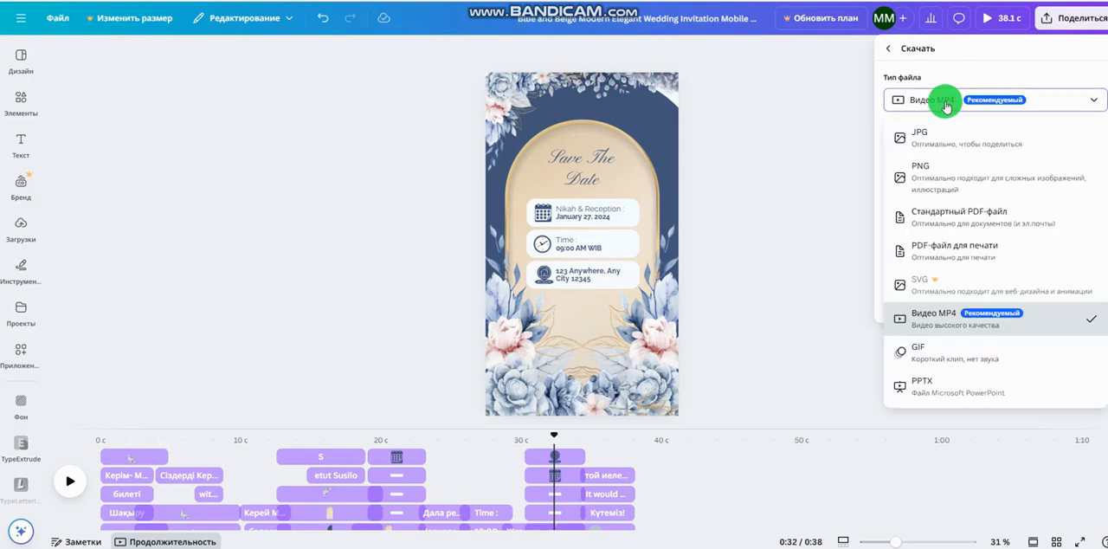
click(941, 135)
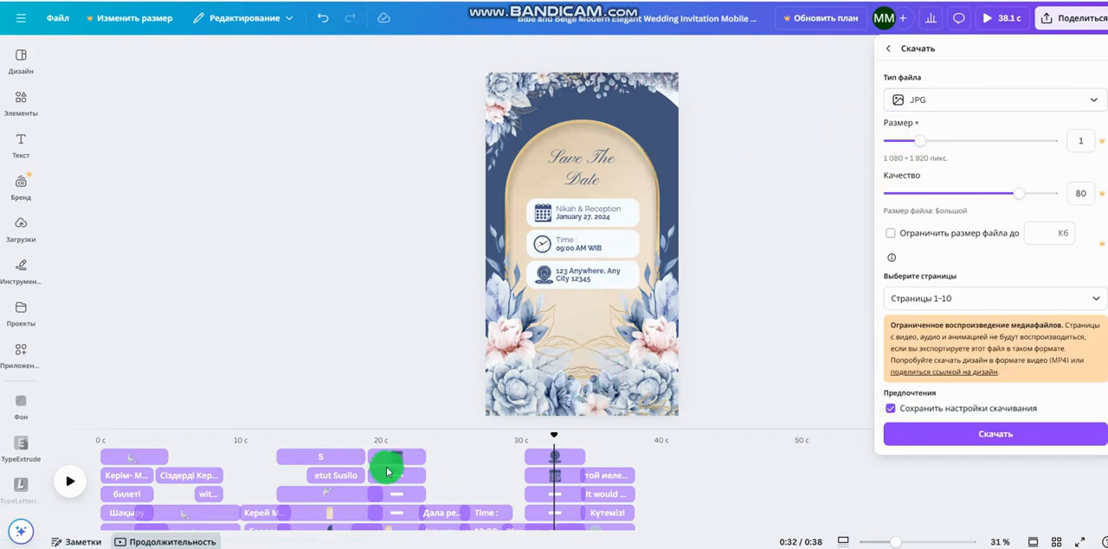
click(988, 109)
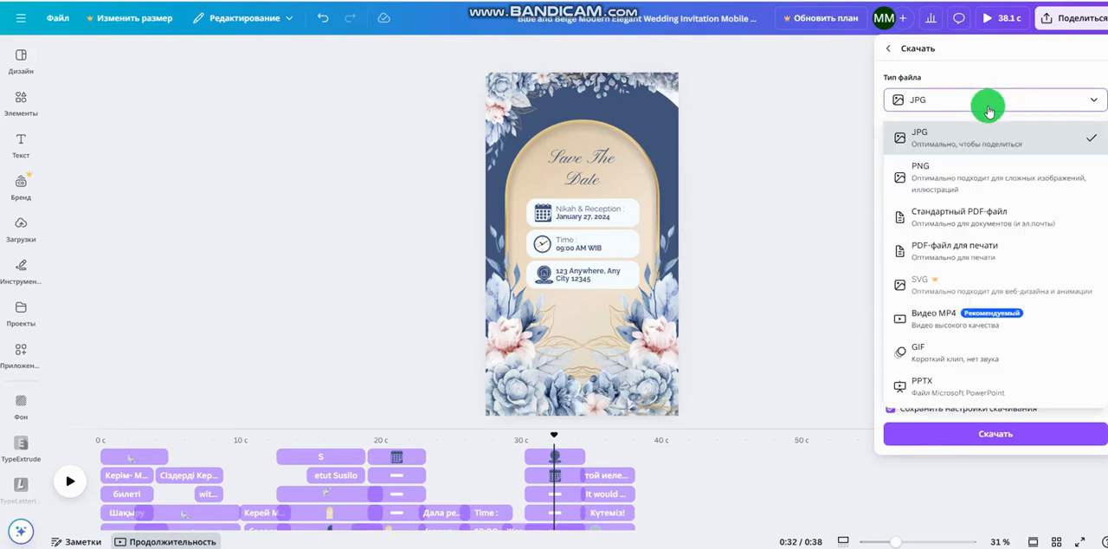
click(950, 329)
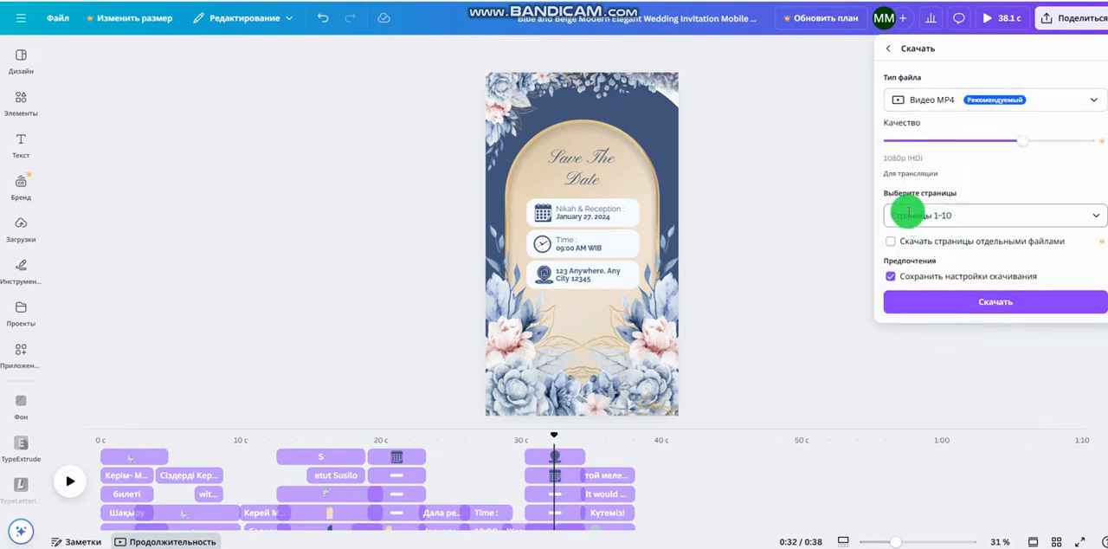
Check the page selection for the download, confirm pages 1–10 and download the invitation as an MP4 video
click(1097, 217)
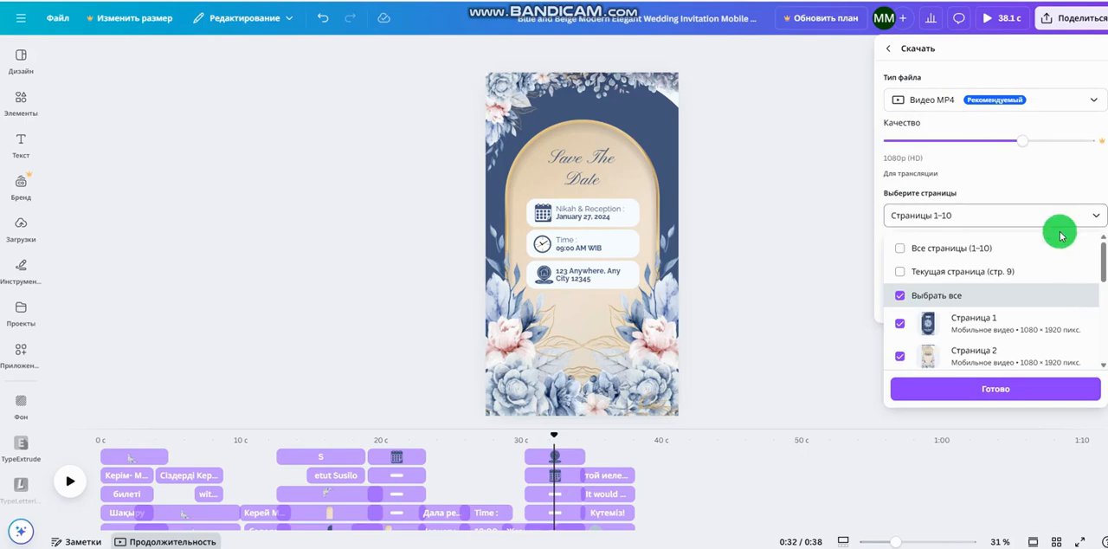
scroll(987, 313, down, 5)
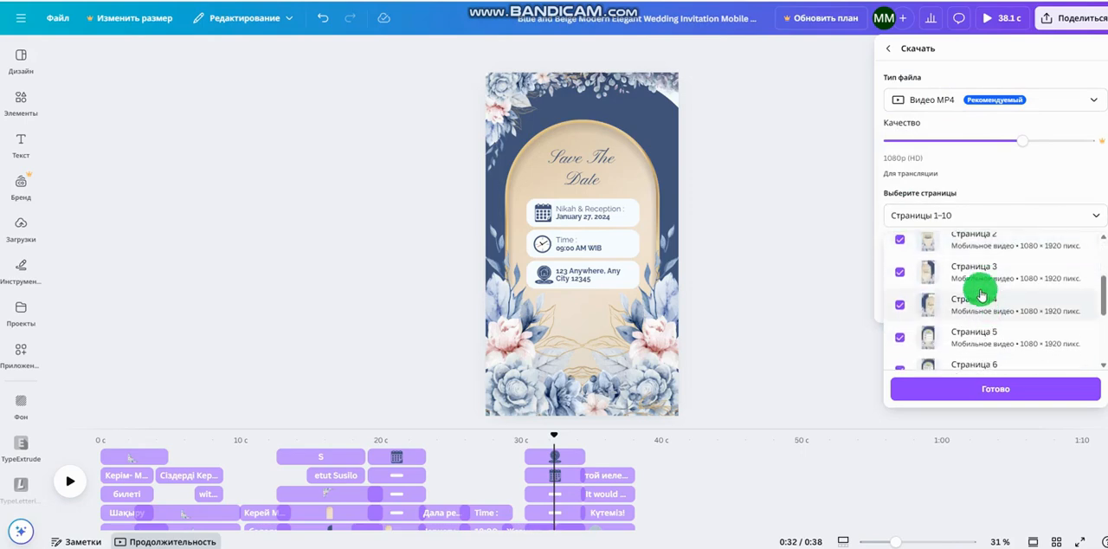
scroll(976, 275, down, 3)
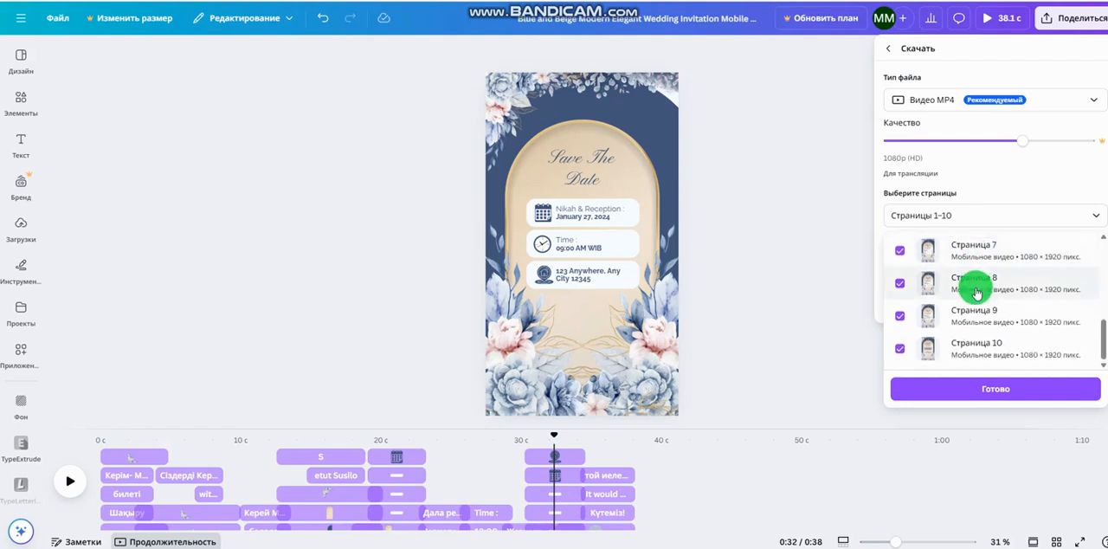
scroll(982, 350, up, 8)
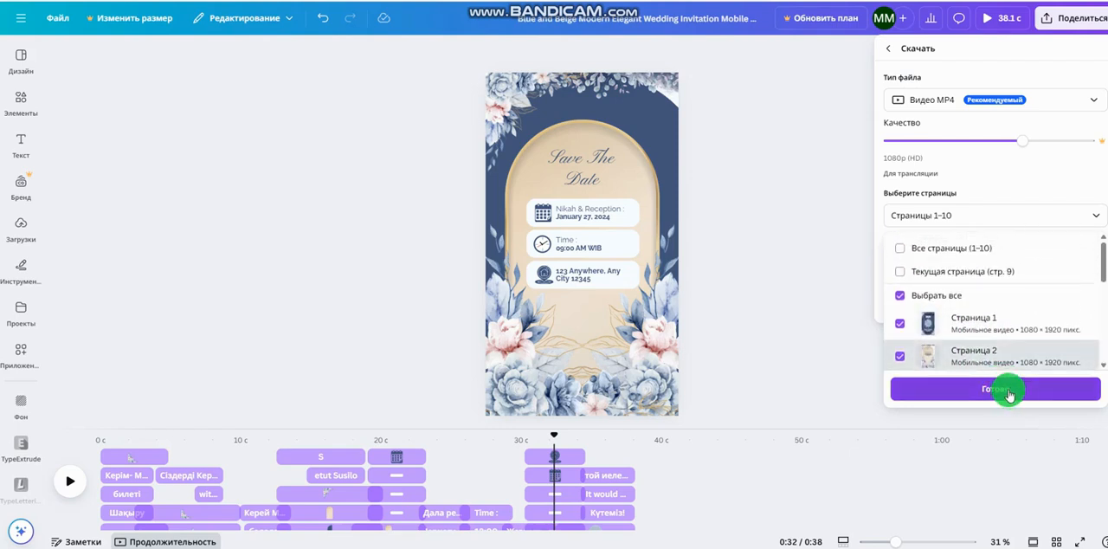
scroll(970, 362, down, 1)
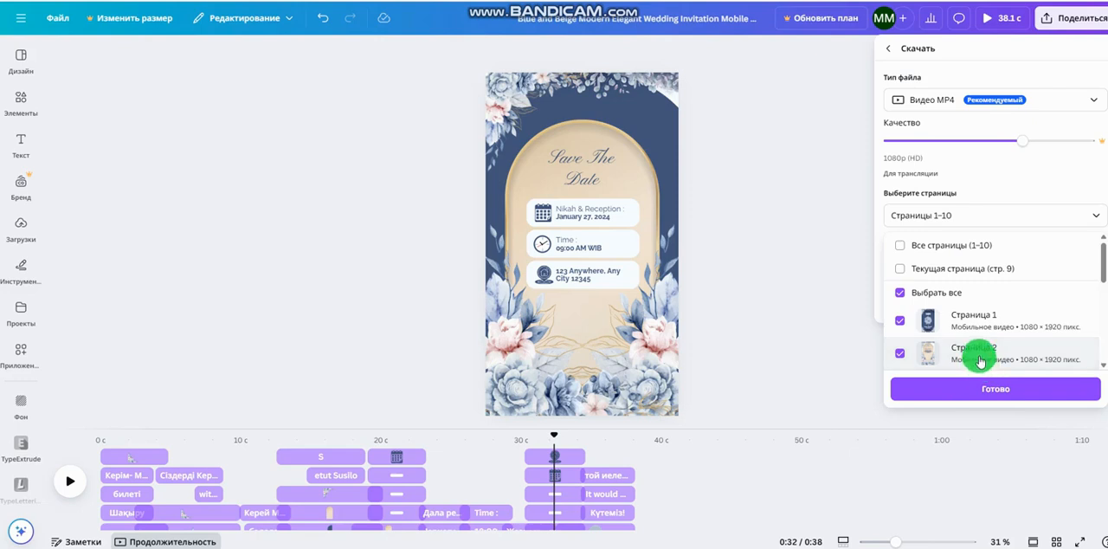
scroll(980, 362, down, 5)
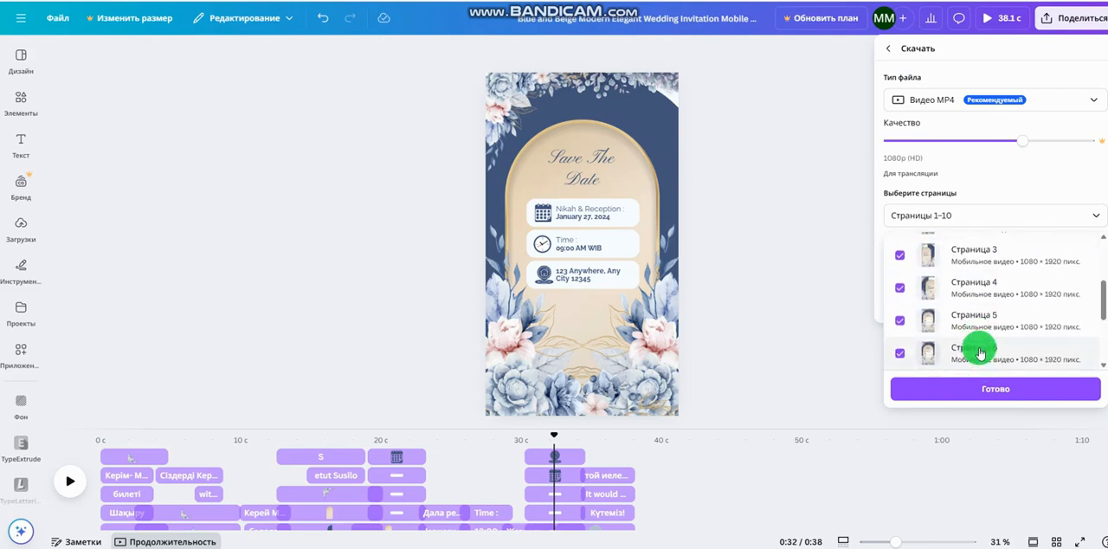
click(959, 397)
click(924, 308)
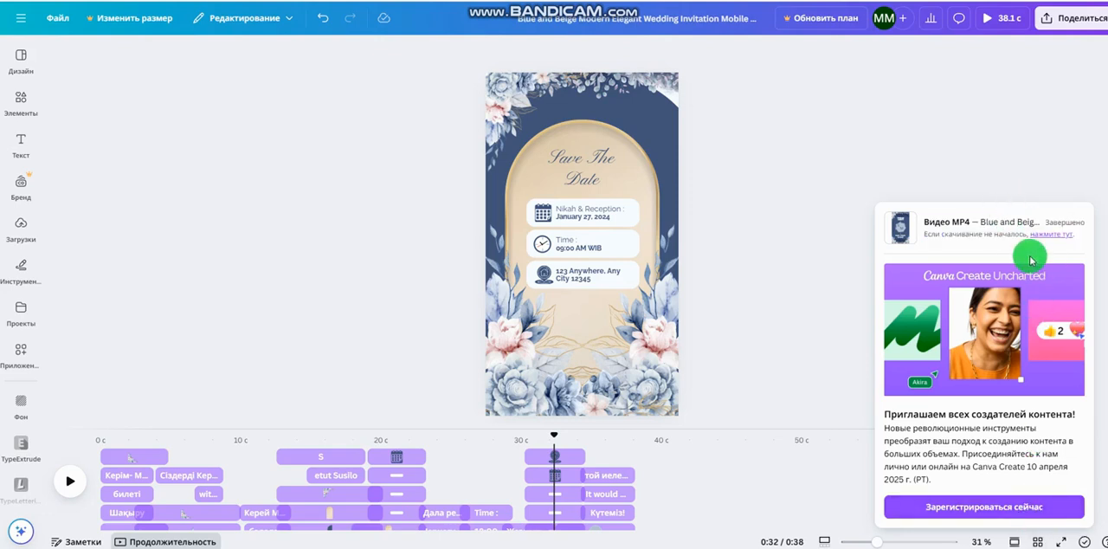
Request the video download again and open the downloaded "Blue and Beige Modern Elegant Wedding Invitation Mobile Video.mp4" in the video player
click(1039, 235)
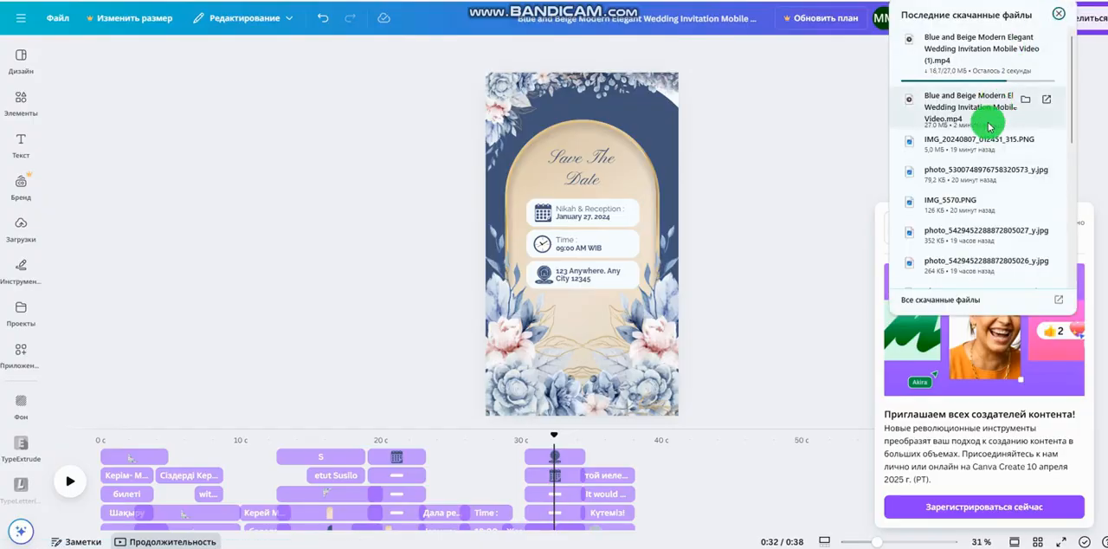
click(986, 108)
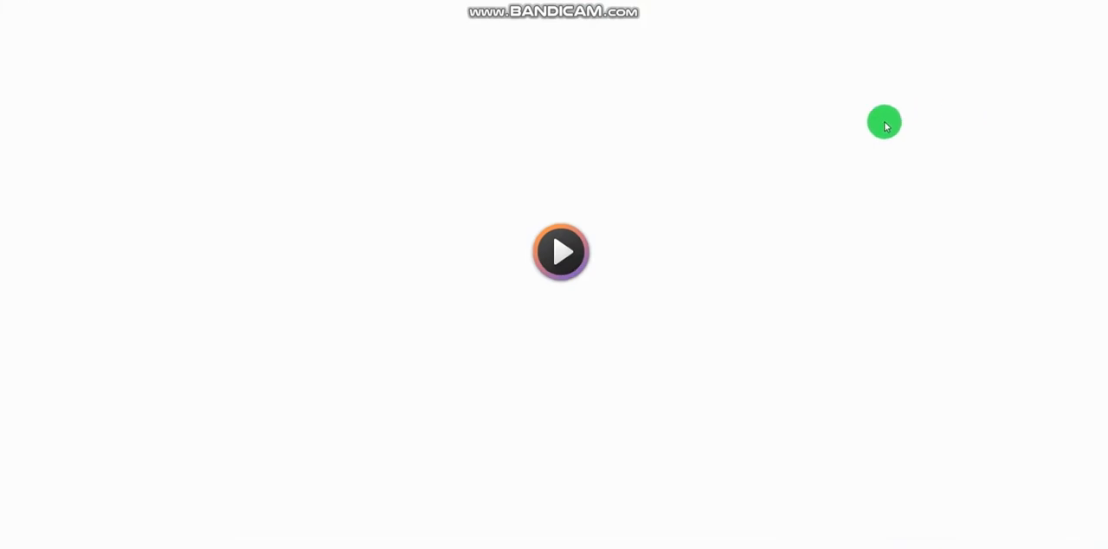